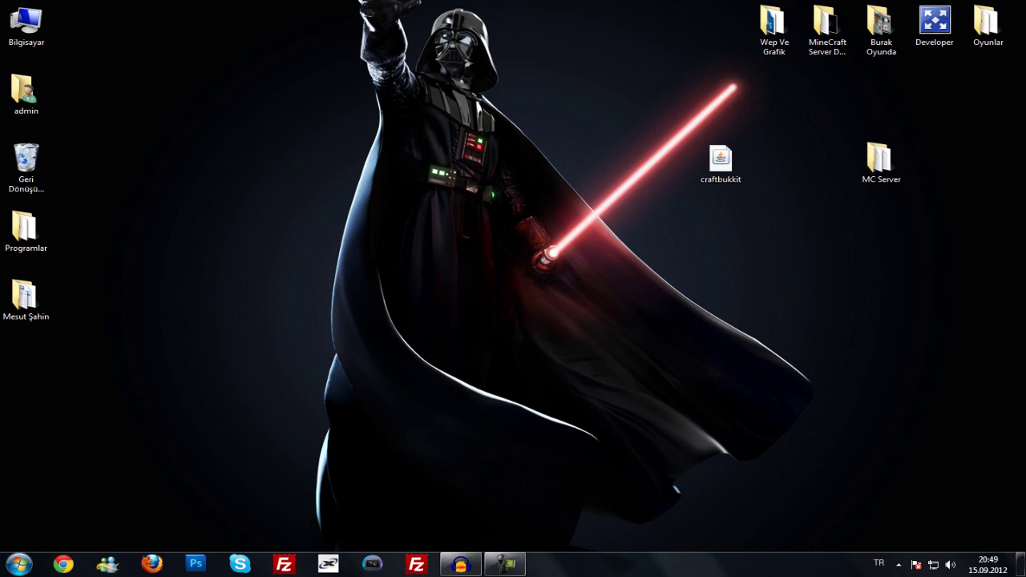
left_click_drag(598, 285, 861, 509)
key("super+1")
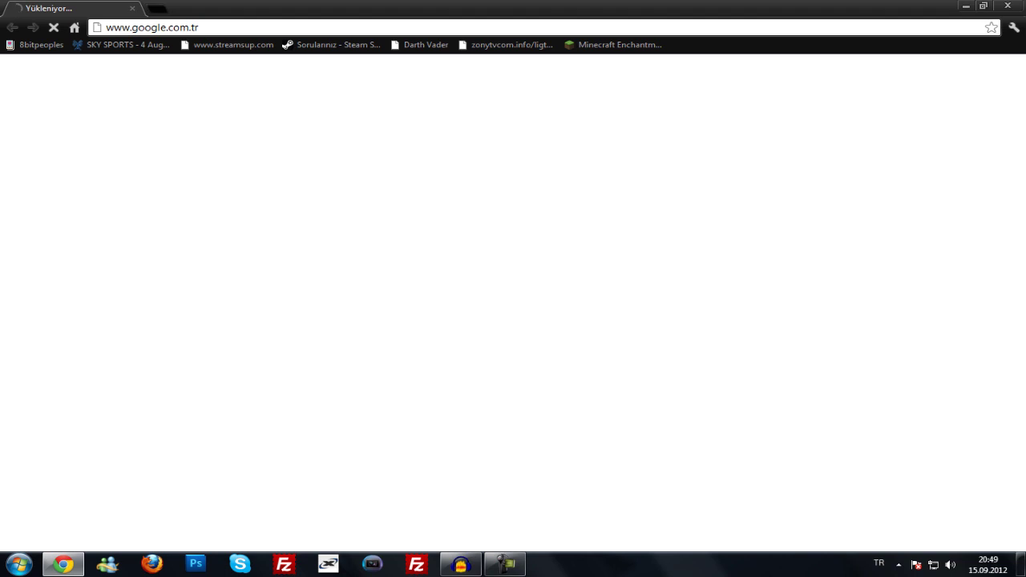
- Reload the stalled Google page, search for 'bukkit' and open the Bukkit Forums result
left_click(54, 27)
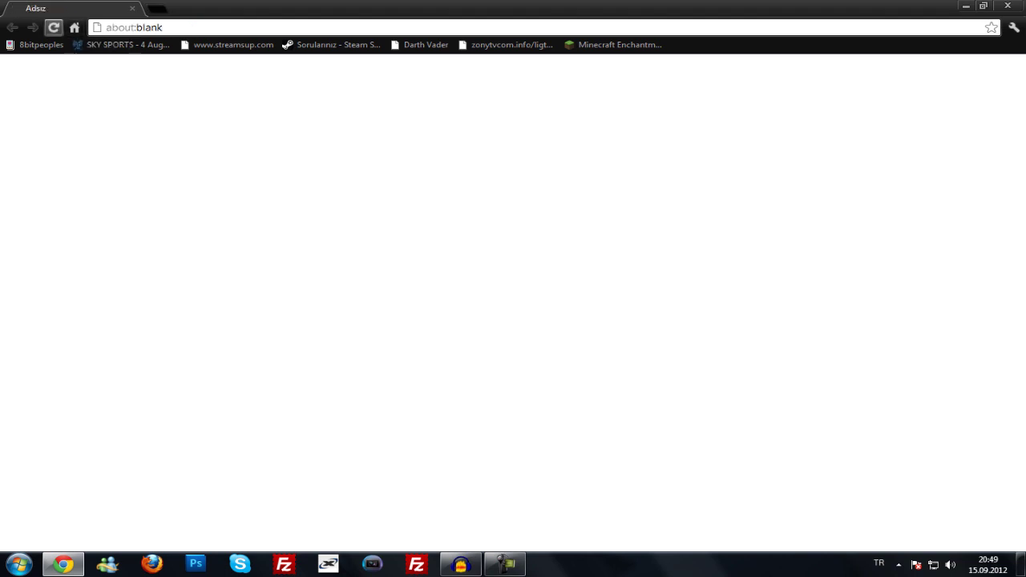
left_click(74, 27)
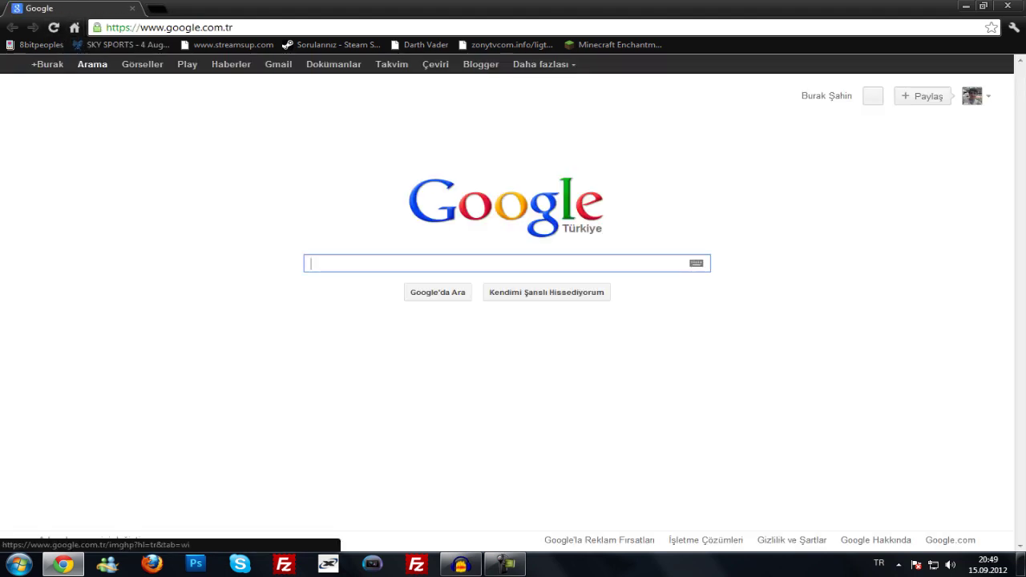
type("bukkit")
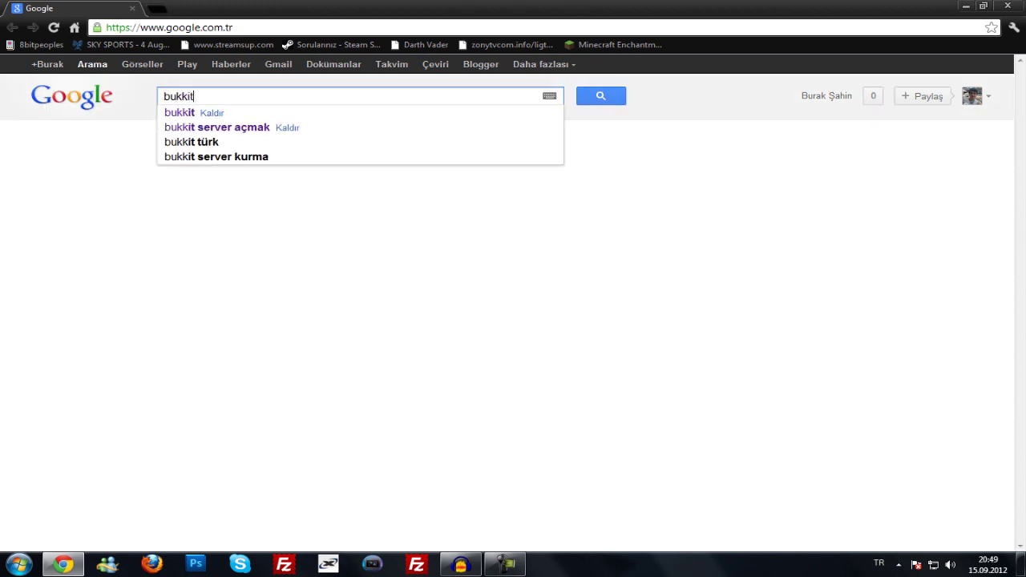
key("Return")
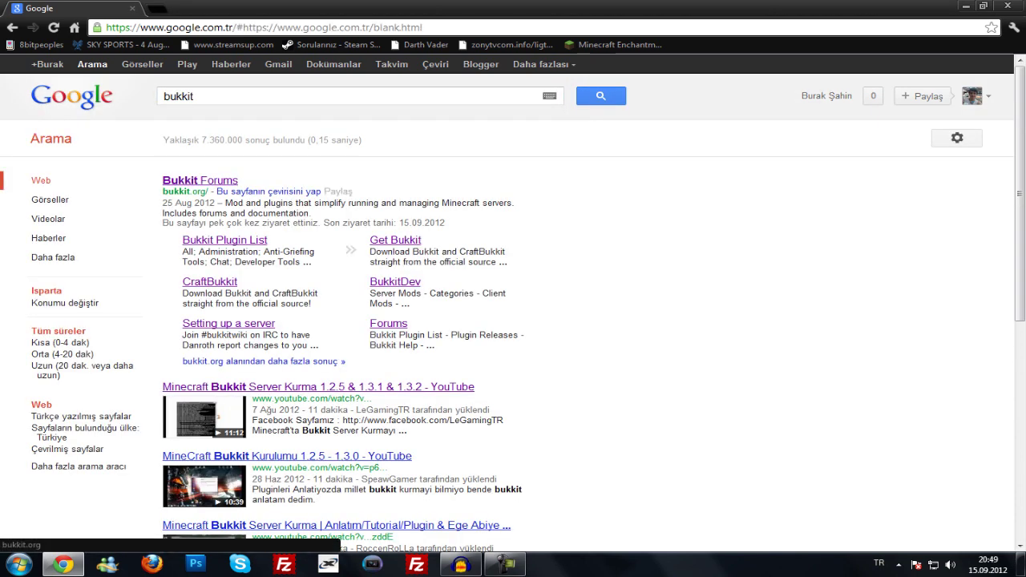
left_click(200, 180)
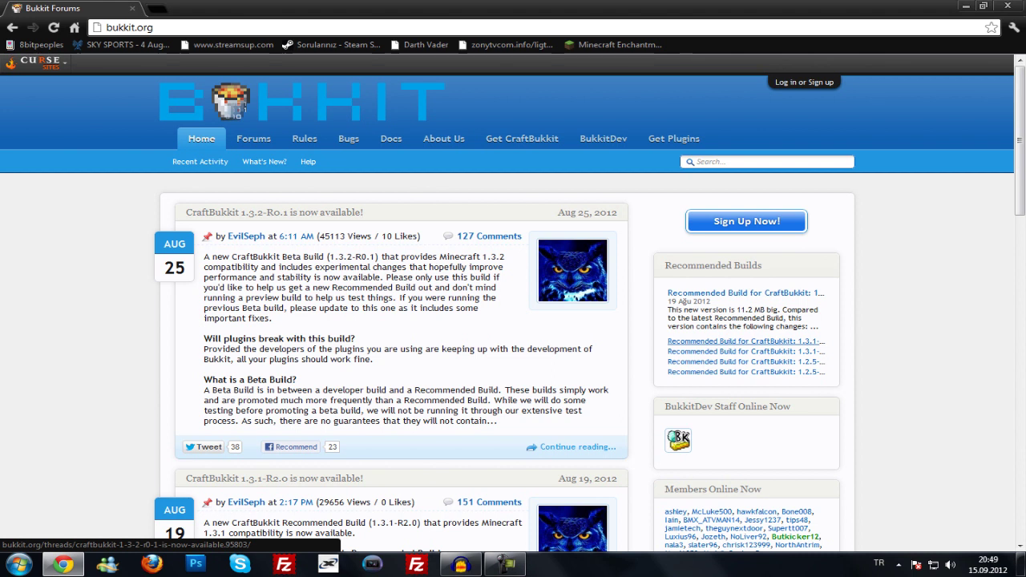
- Open the 'CraftBukkit 1.3.2-R0.1 is now available!' announcement thread and read through it
scroll(256, 192, "down", 2)
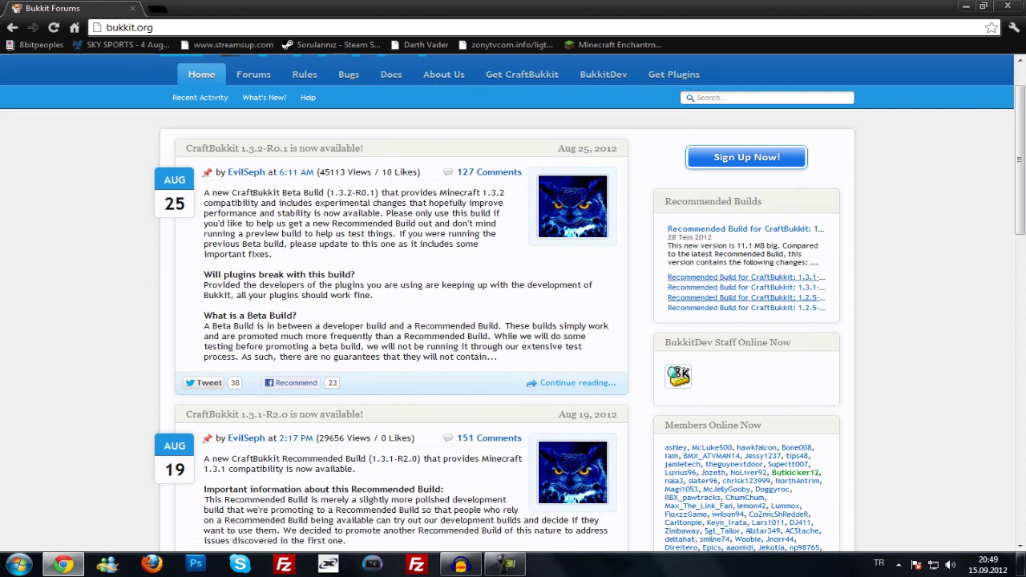
key("F5")
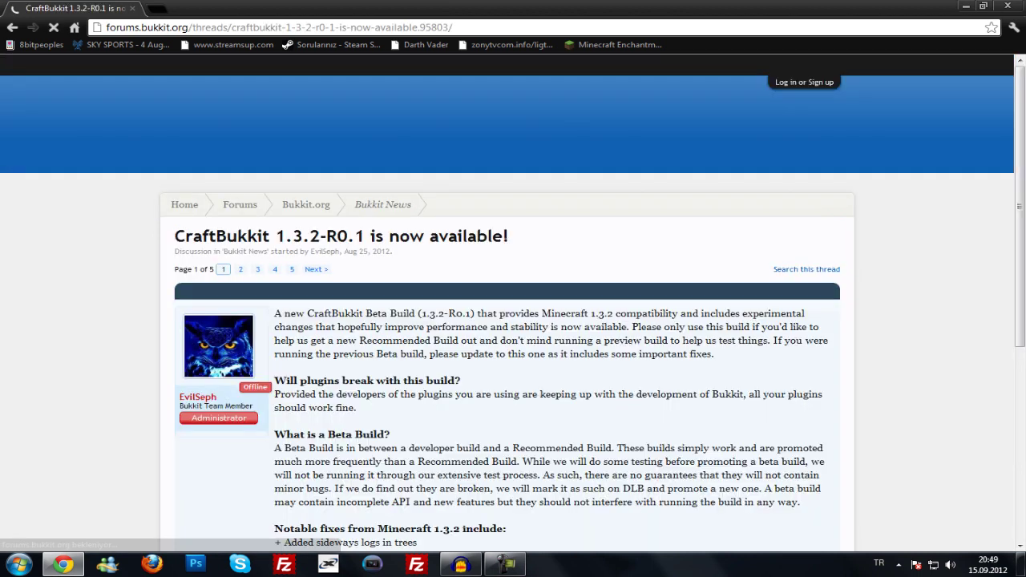
scroll(512, 321, "down", 3)
left_click_drag(274, 120, 417, 350)
left_click(417, 350)
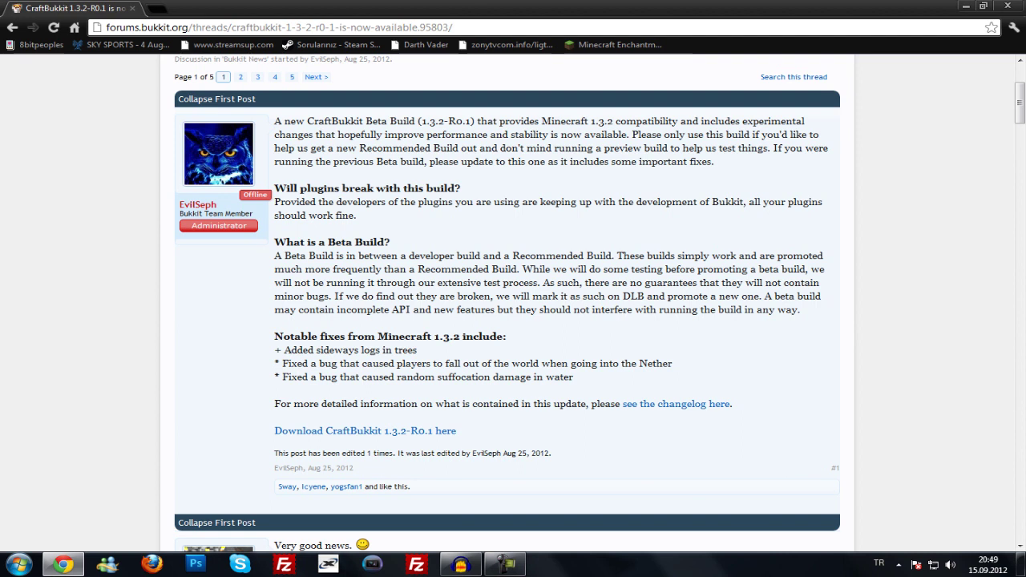
scroll(513, 305, "down", 3)
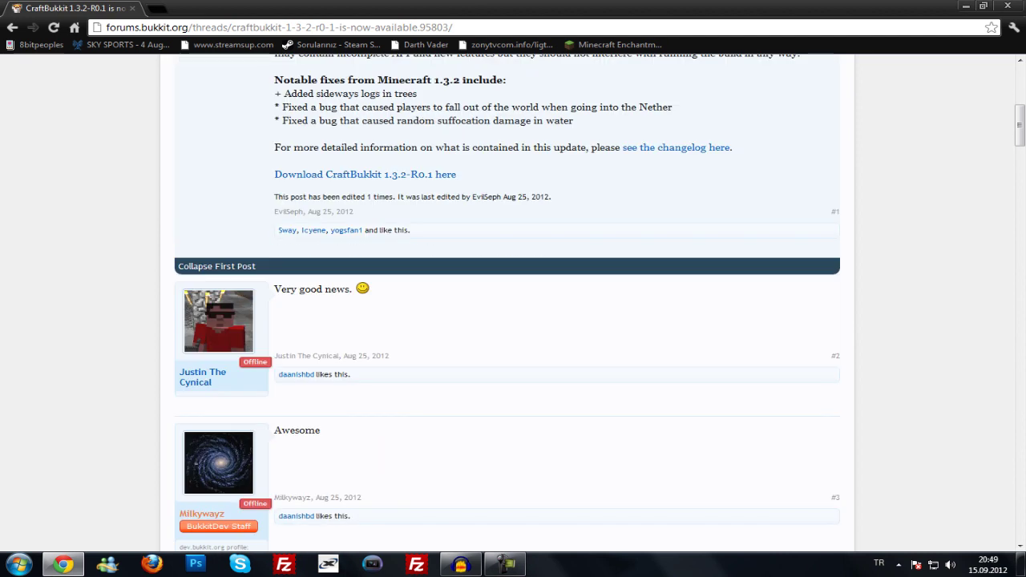
- Download CraftBukkit 1.3.2-R0.1 and position the craftbukkit file on the desktop
left_click(365, 174)
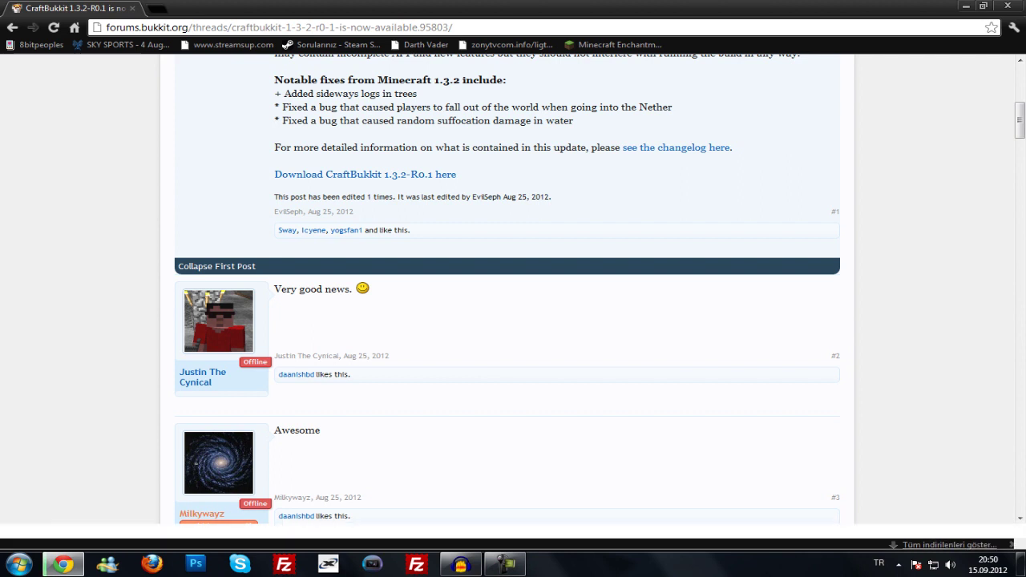
key("super+d")
left_click_drag(720, 160, 400, 160)
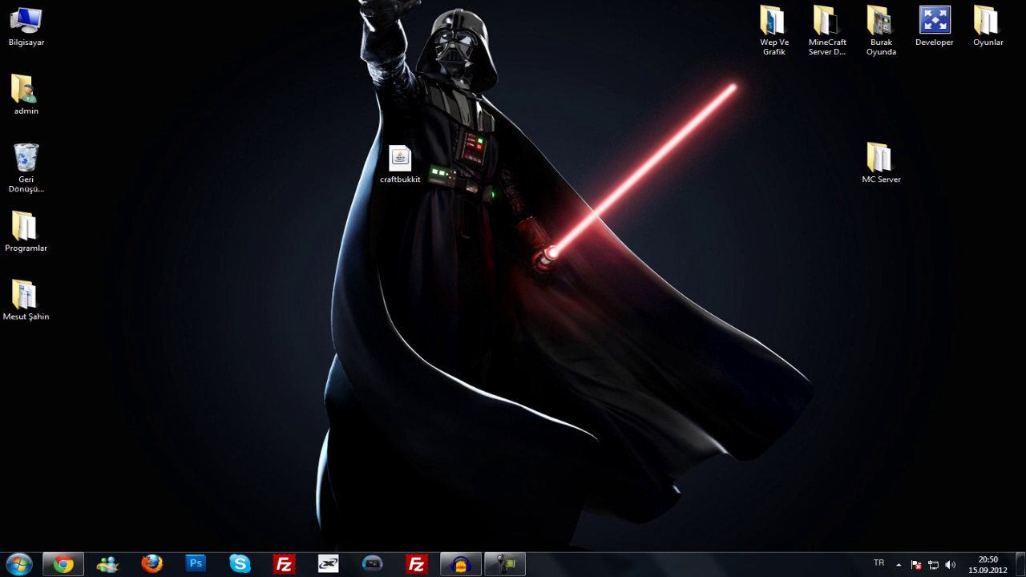
- Open the MC Server folder and drag the craftbukkit jar in beside the java 6 and java 7 files
left_click_drag(400, 160, 720, 160)
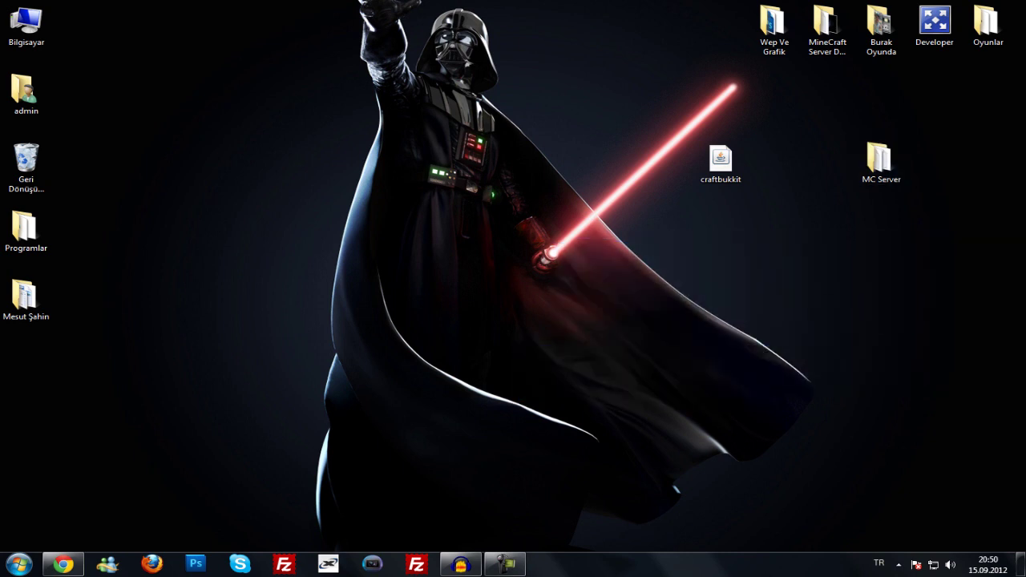
left_click_drag(881, 161, 827, 164)
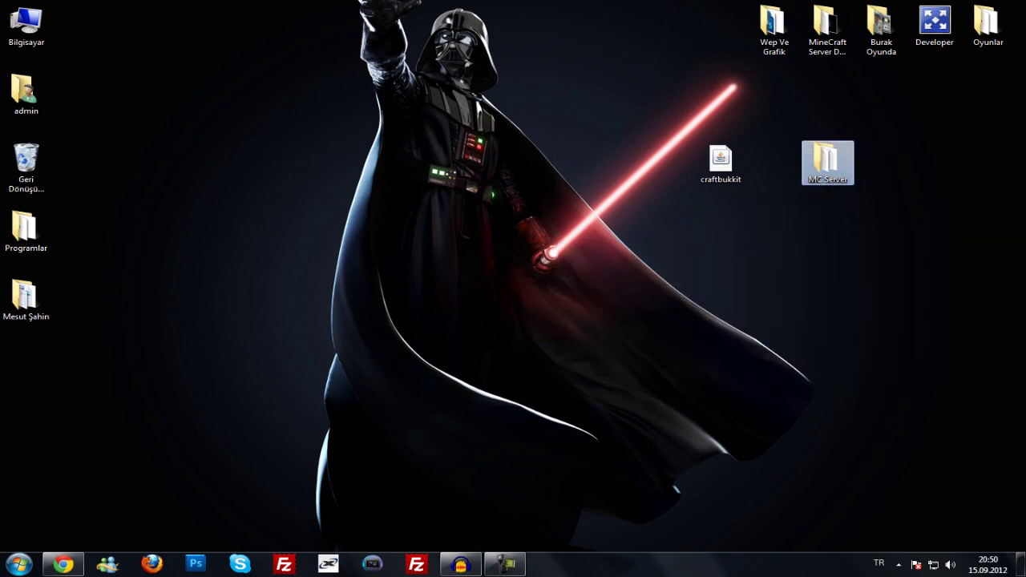
key("Return")
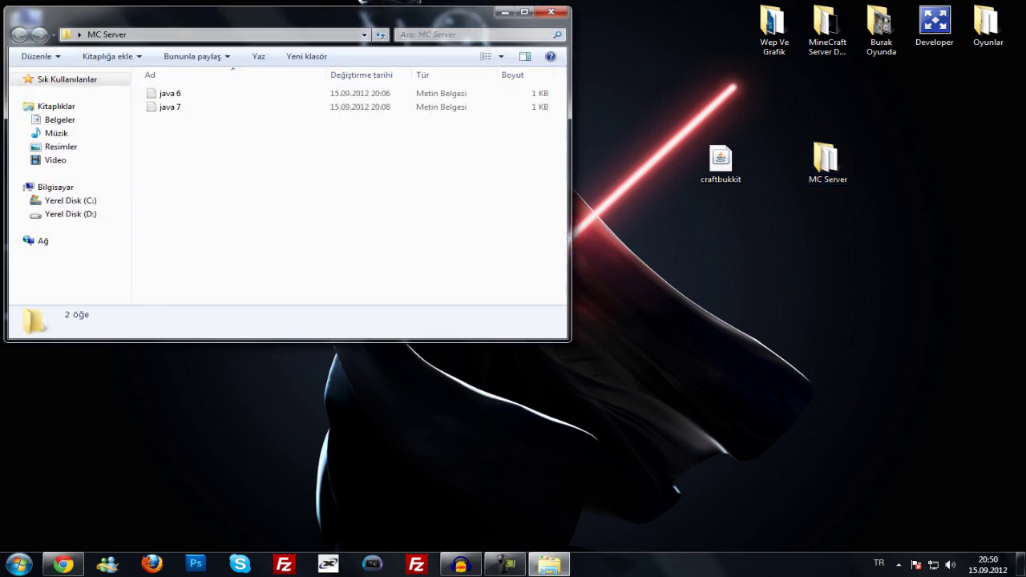
left_click_drag(721, 163, 469, 273)
left_click(469, 272)
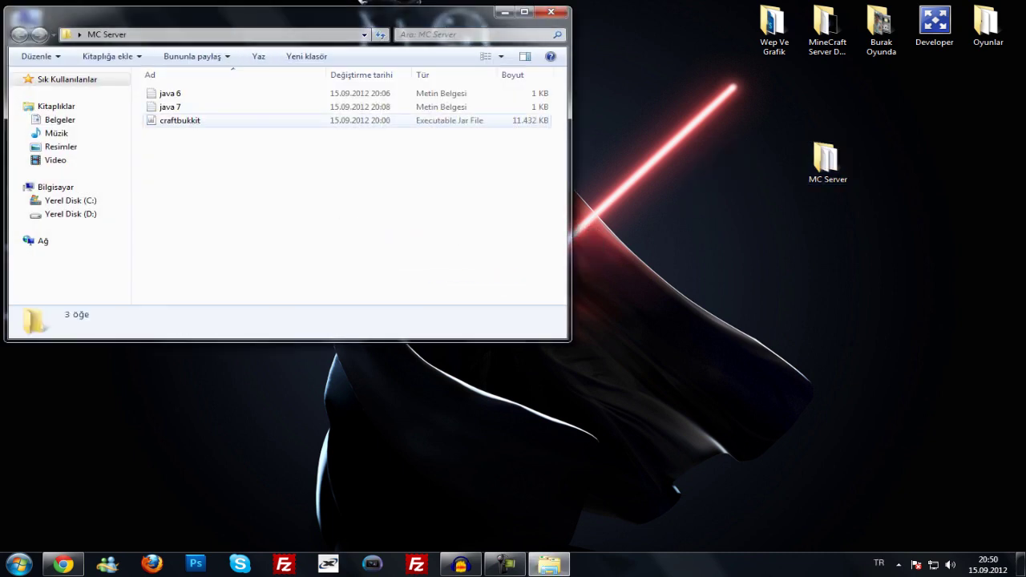
left_click_drag(280, 12, 347, 52)
left_click(641, 96)
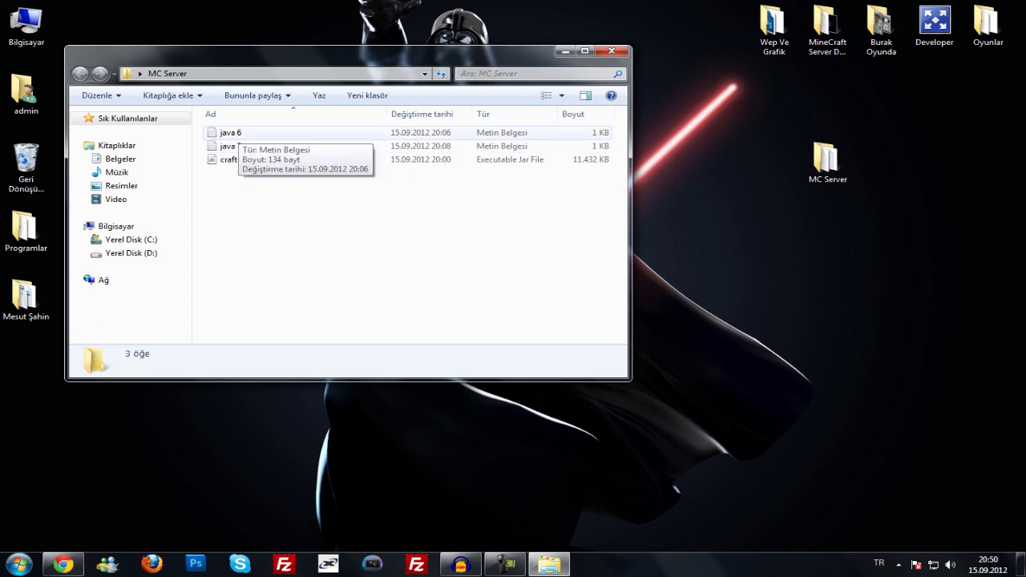
- Open the java 6 and java 7 launch scripts in Notepad to review them
double_click(230, 132)
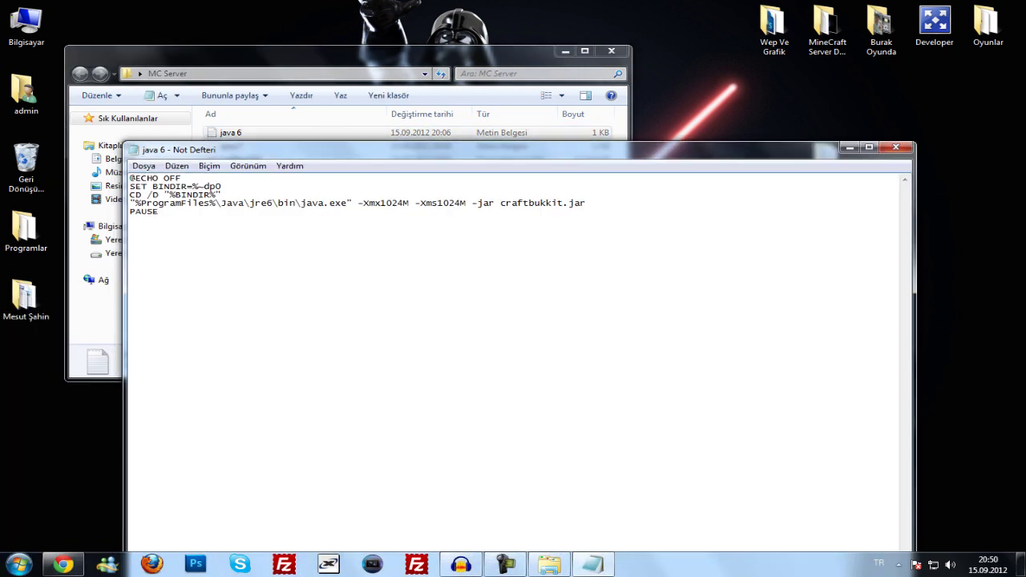
left_click_drag(320, 149, 353, 38)
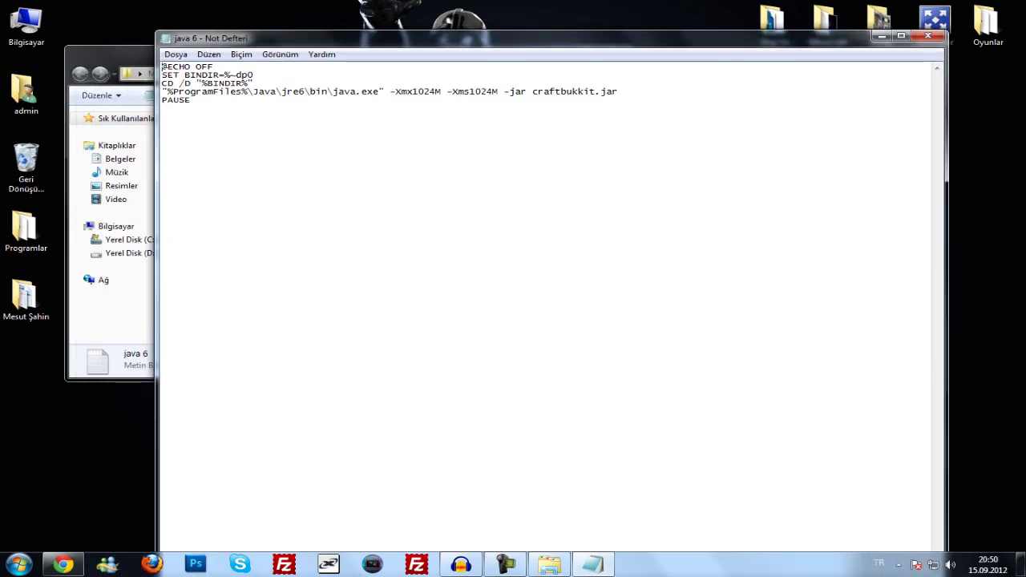
key("ctrl+a")
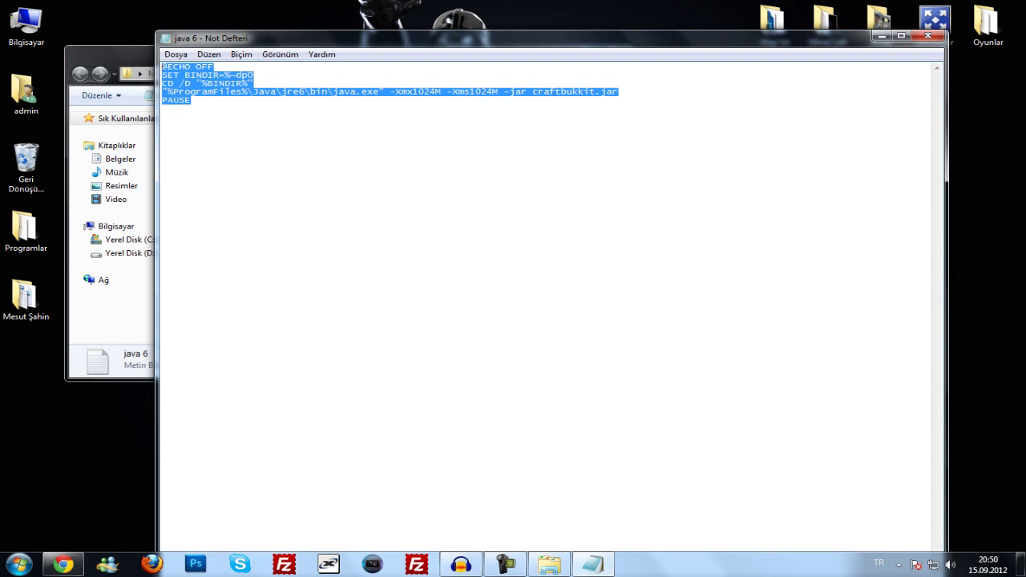
left_click_drag(352, 38, 431, 57)
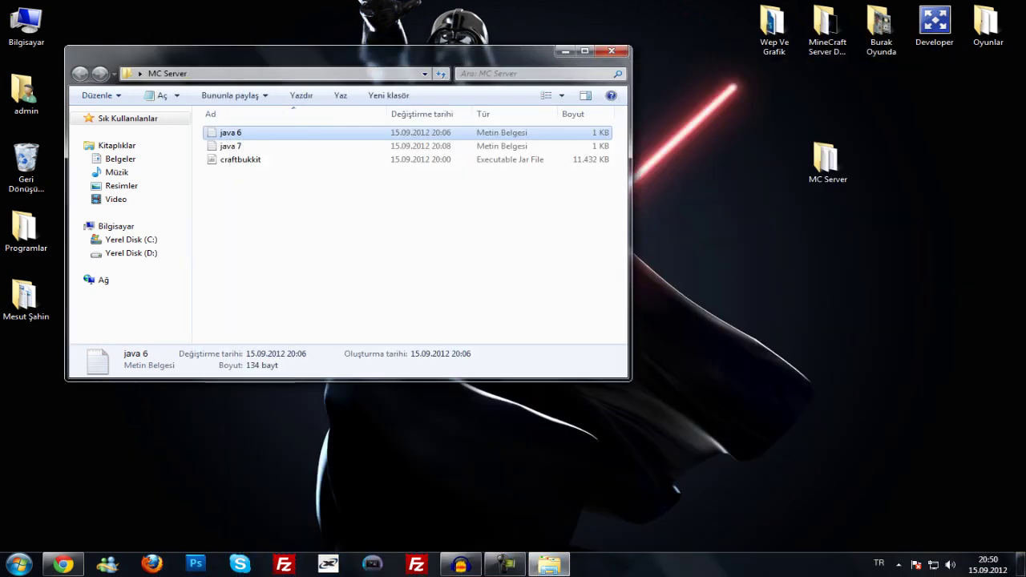
left_click(241, 146)
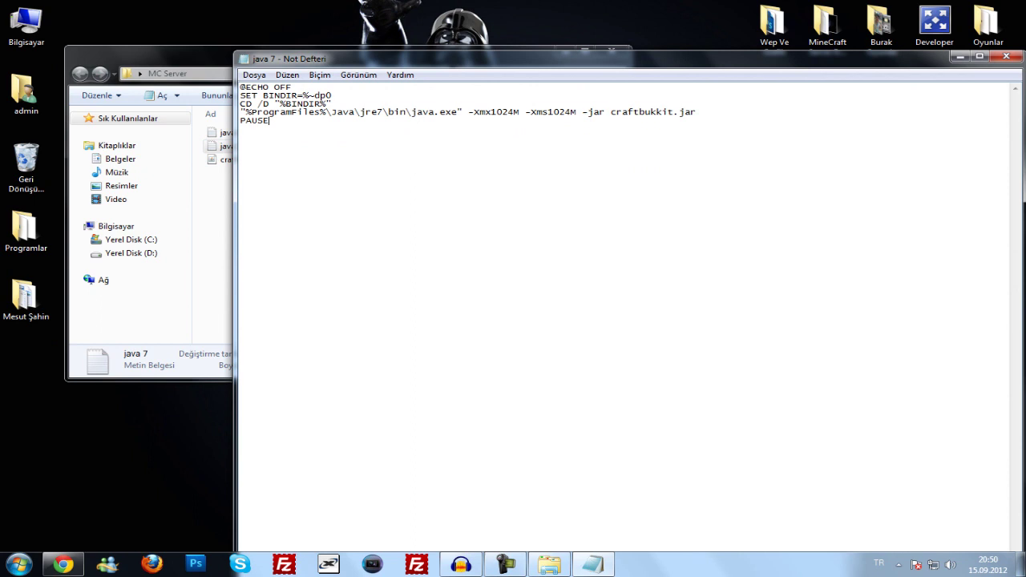
key("ctrl+a")
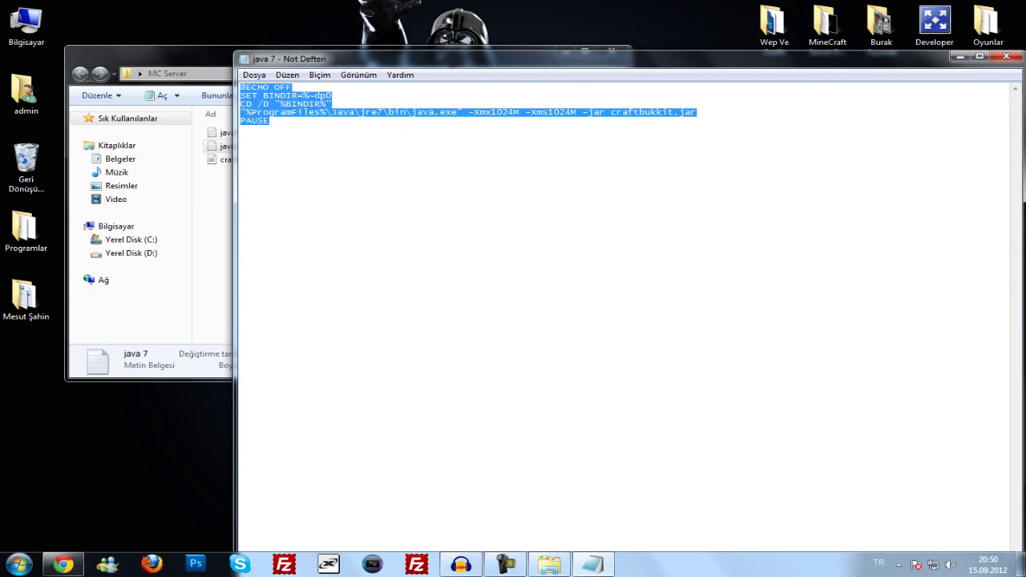
left_click(269, 120)
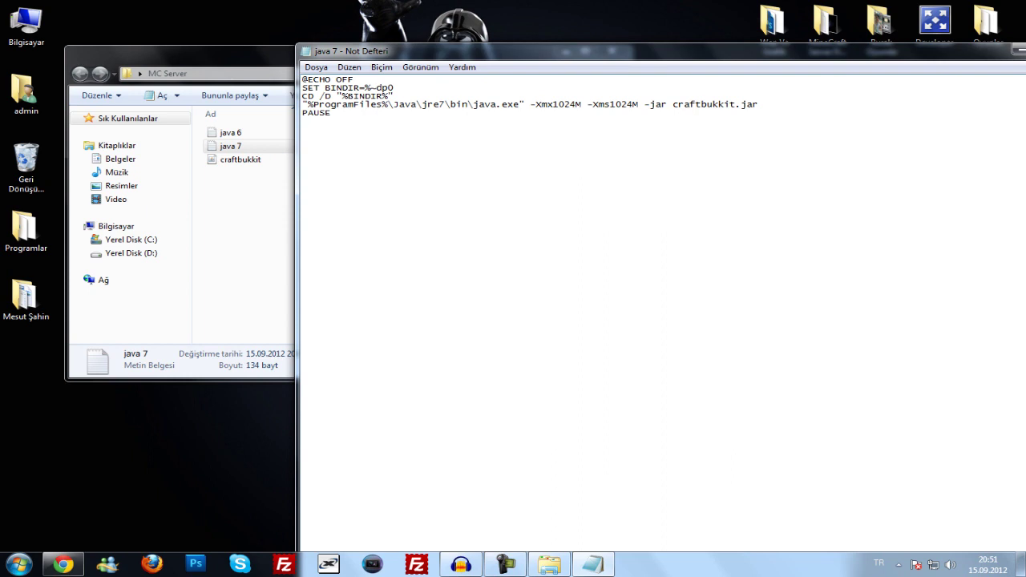
key("ctrl+a")
key("Right")
- Save the java 7 script as mcserver.bat in MC Server and close Notepad
key("alt")
key("Down")
key("Down")
key("Down")
key("Down")
key("Return")
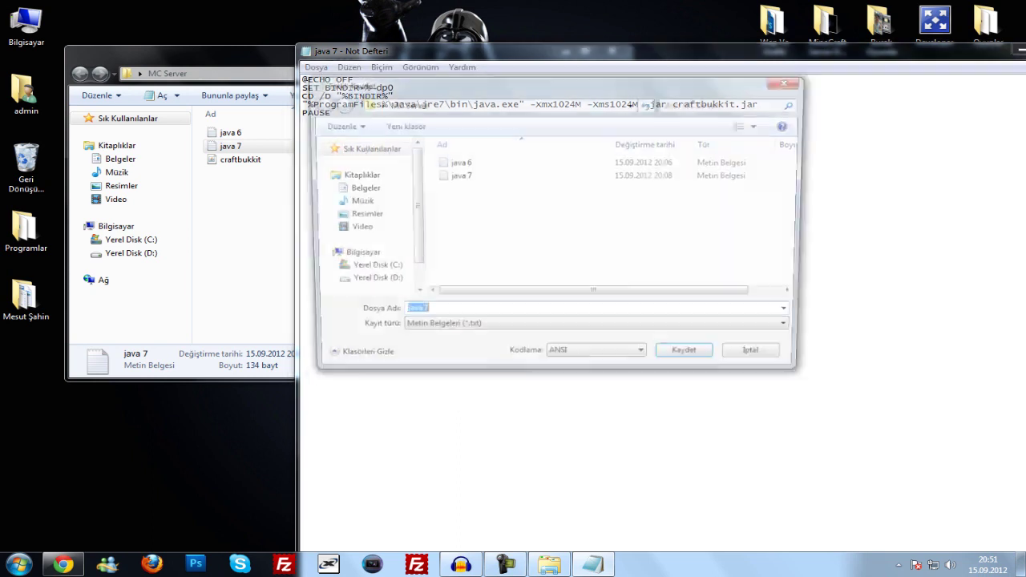
key("Right")
key("BackSpace")
key("BackSpace")
key("BackSpace")
key("BackSpace")
key("BackSpace")
key("BackSpace")
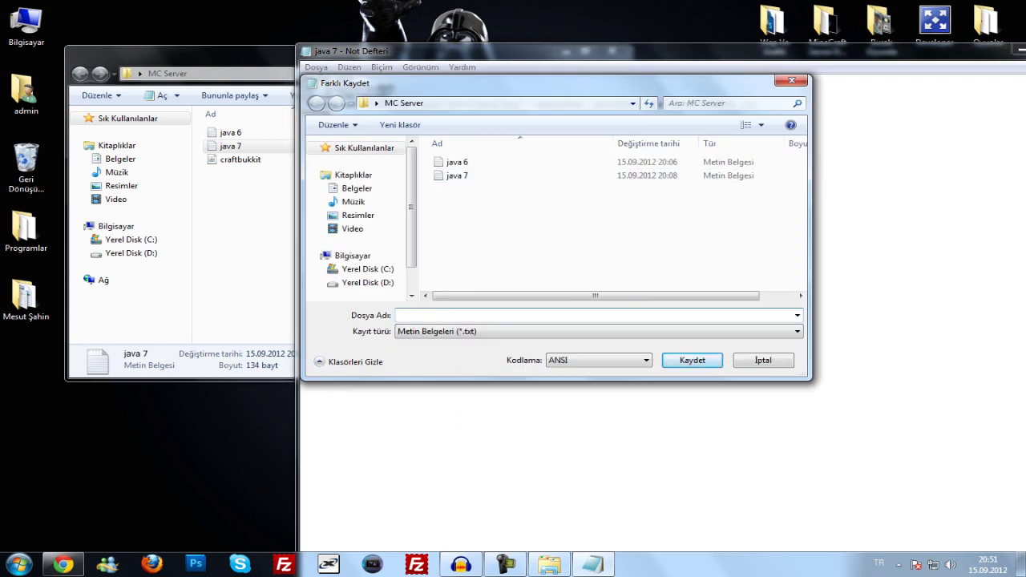
type("mcserver.bat")
key("Return")
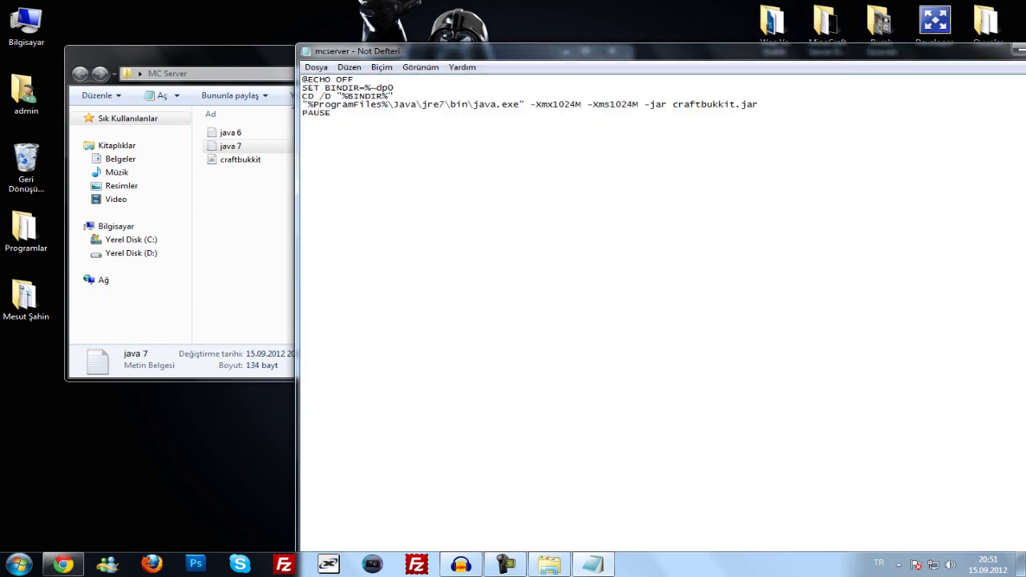
key("alt+F4")
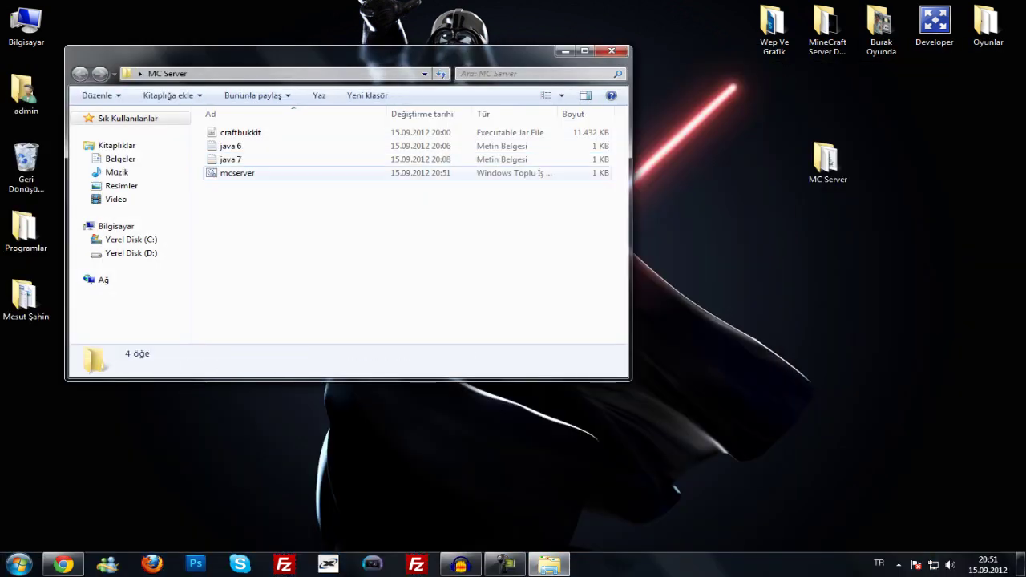
- Run mcserver.bat to start the CraftBukkit 1.3.2 server and place its console beside Explorer
left_click(237, 172)
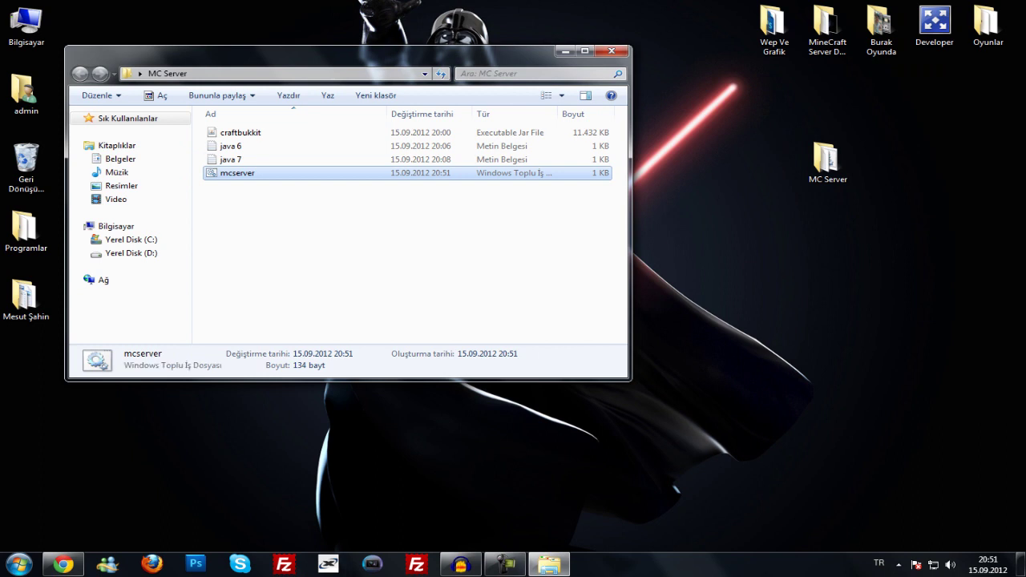
left_click(304, 241)
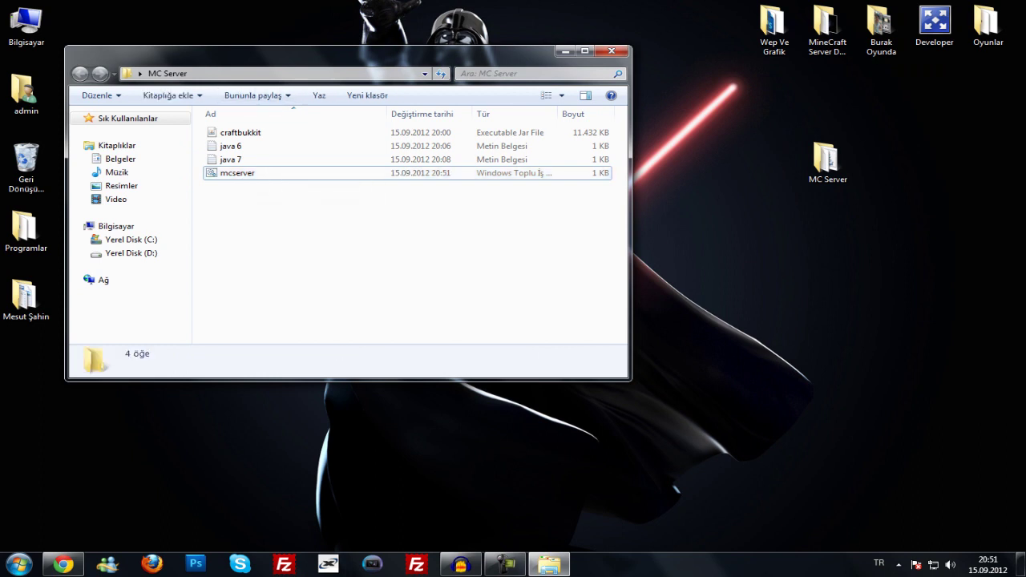
left_click_drag(321, 51, 456, 61)
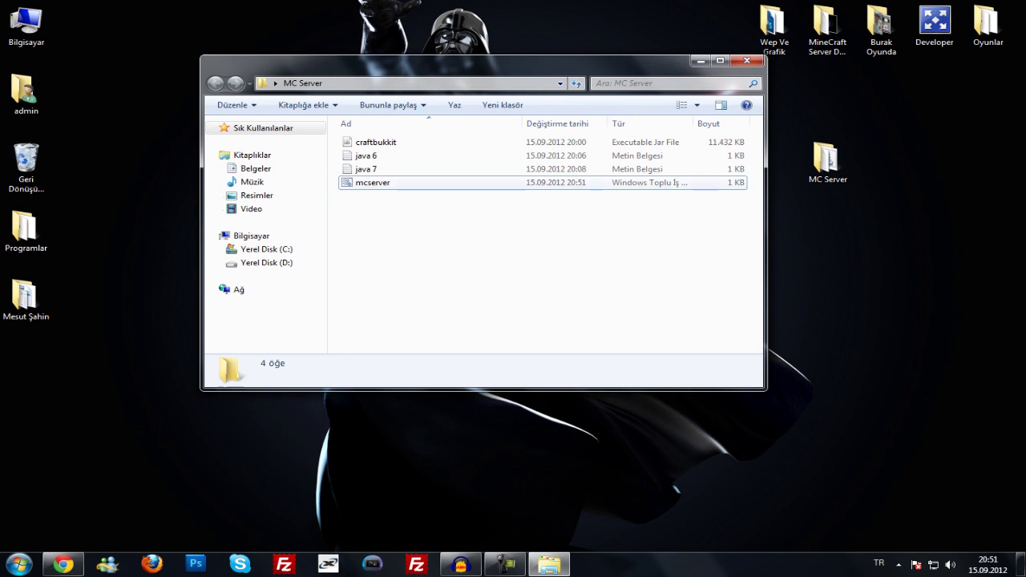
double_click(373, 182)
left_click_drag(320, 119, 725, 100)
left_click_drag(481, 62, 305, 59)
left_click_drag(721, 101, 625, 112)
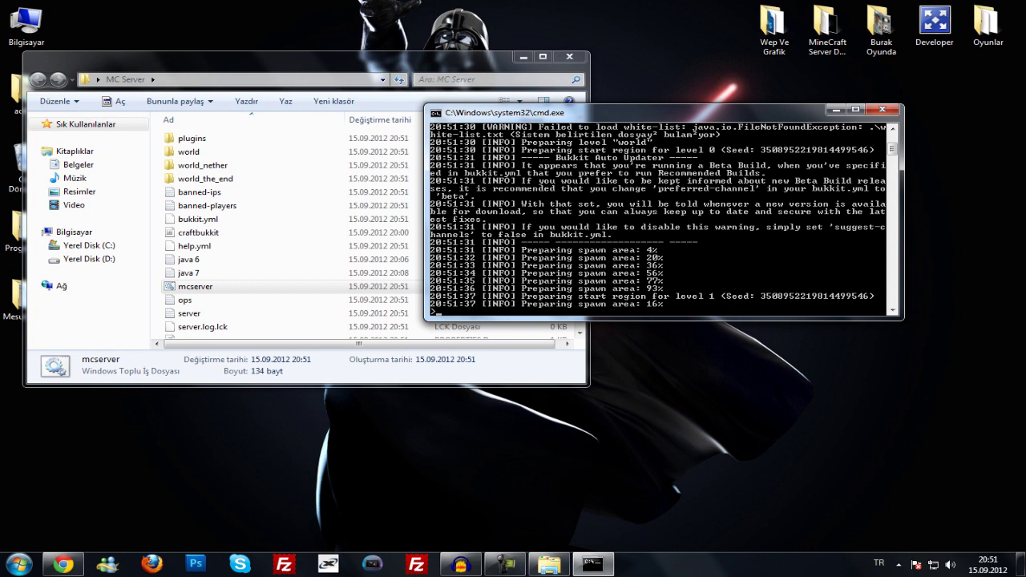
- Rearrange the folder and console windows, check the log for 'Done', then close the console
left_click(240, 138)
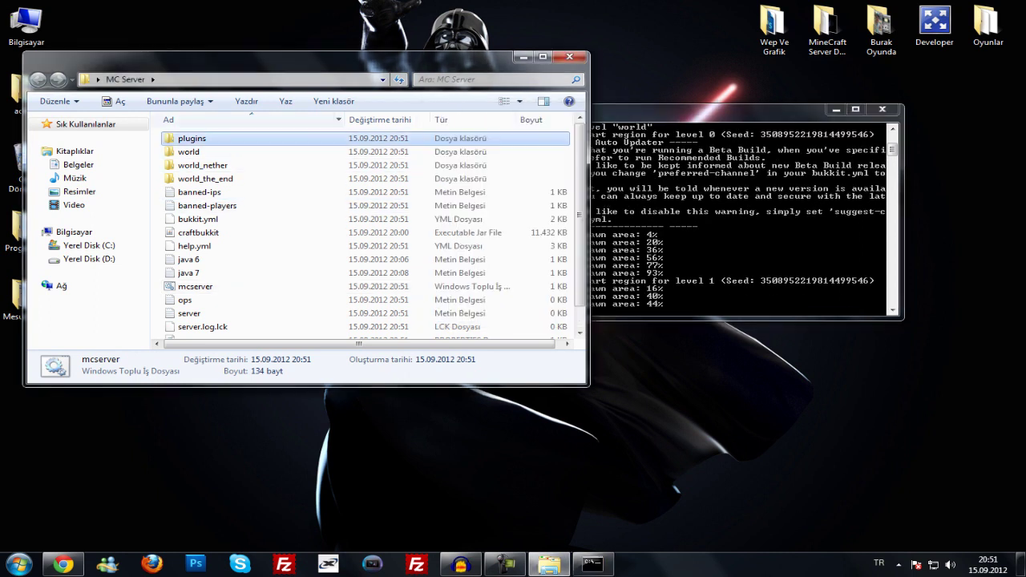
left_click_drag(240, 58, 226, 16)
left_click(593, 565)
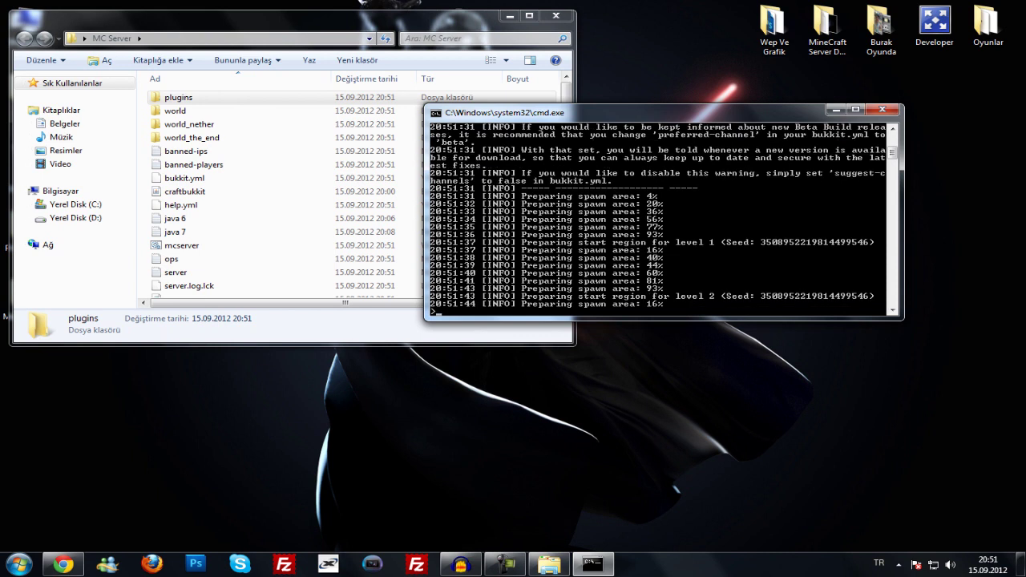
left_click_drag(641, 113, 670, 61)
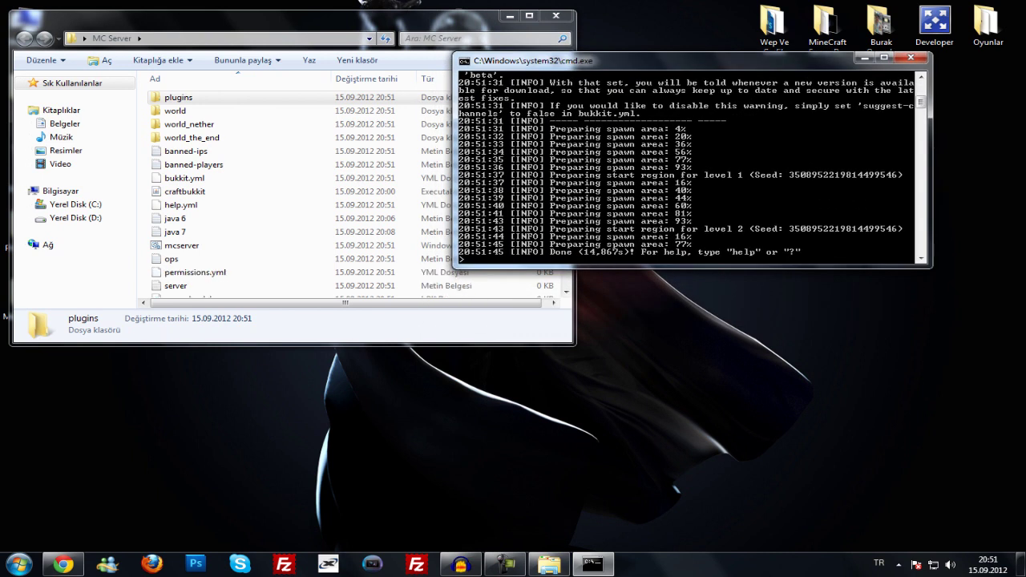
scroll(689, 168, "down", 3)
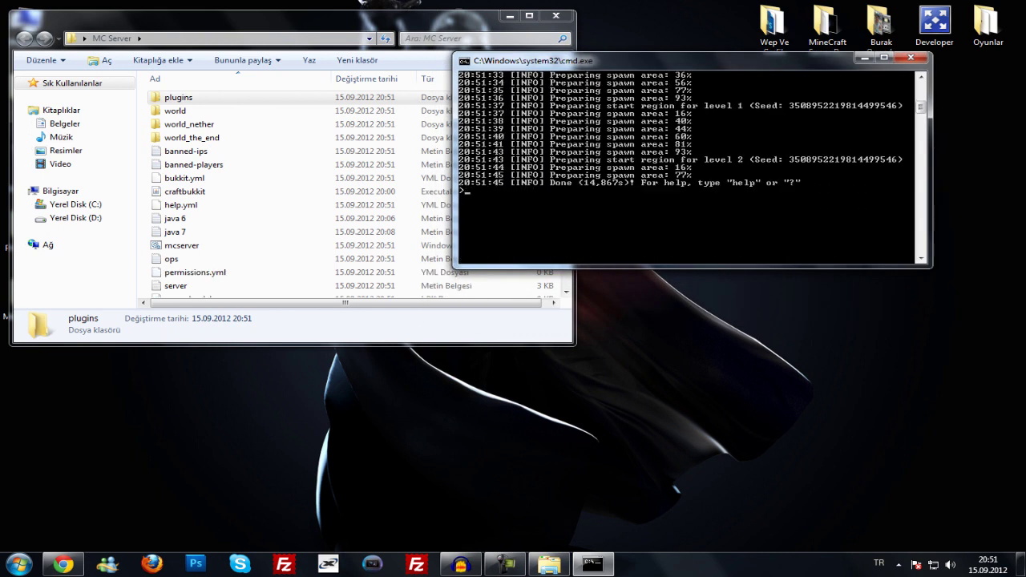
scroll(689, 168, "up", 4)
scroll(689, 168, "down", 3)
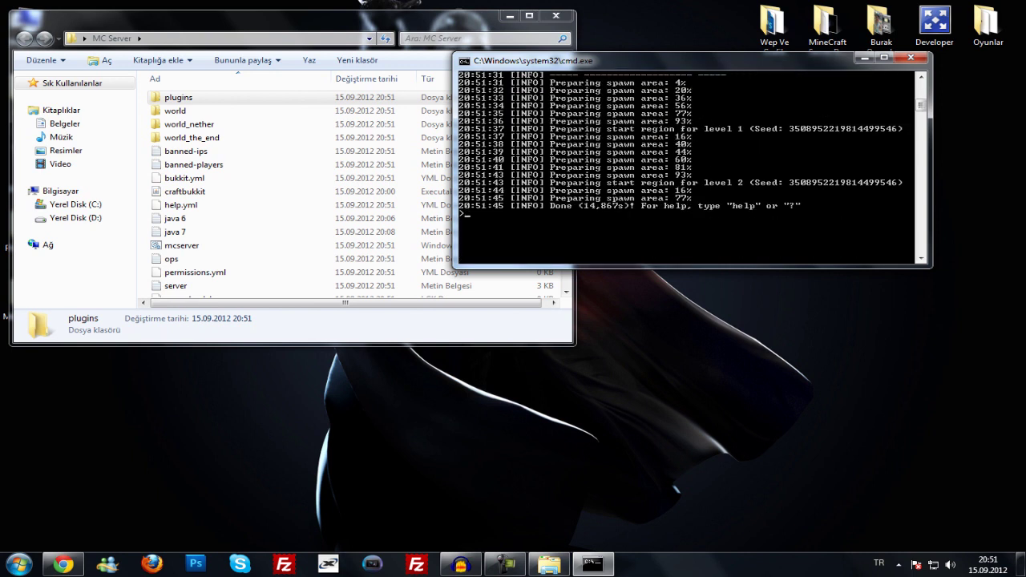
left_click(911, 57)
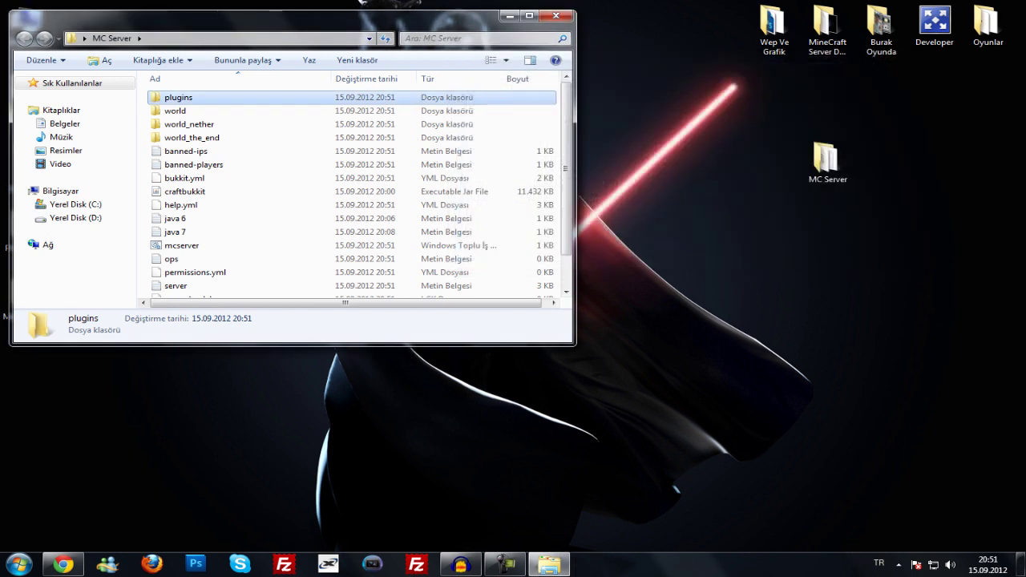
left_click_drag(321, 18, 494, 62)
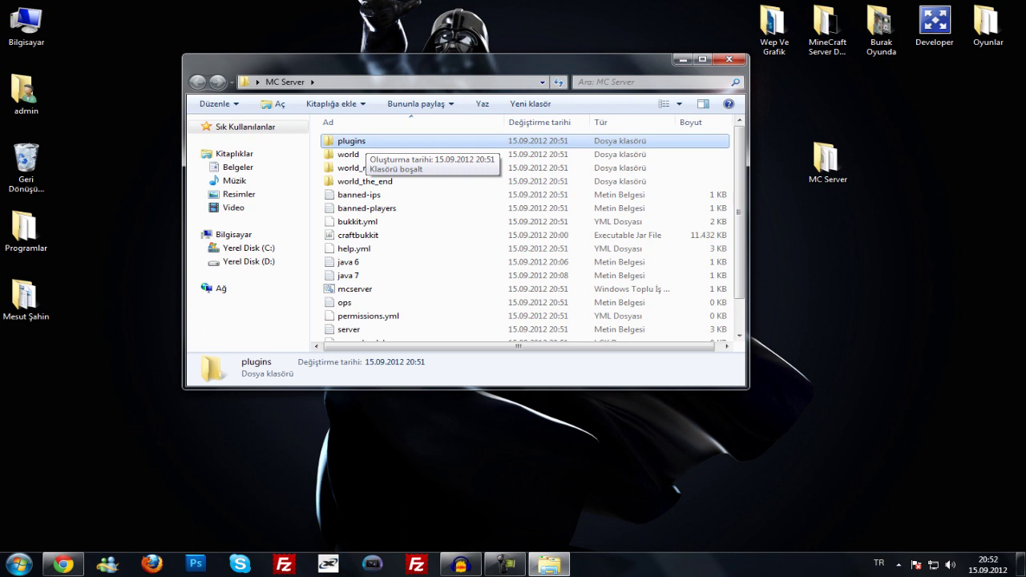
key("Return")
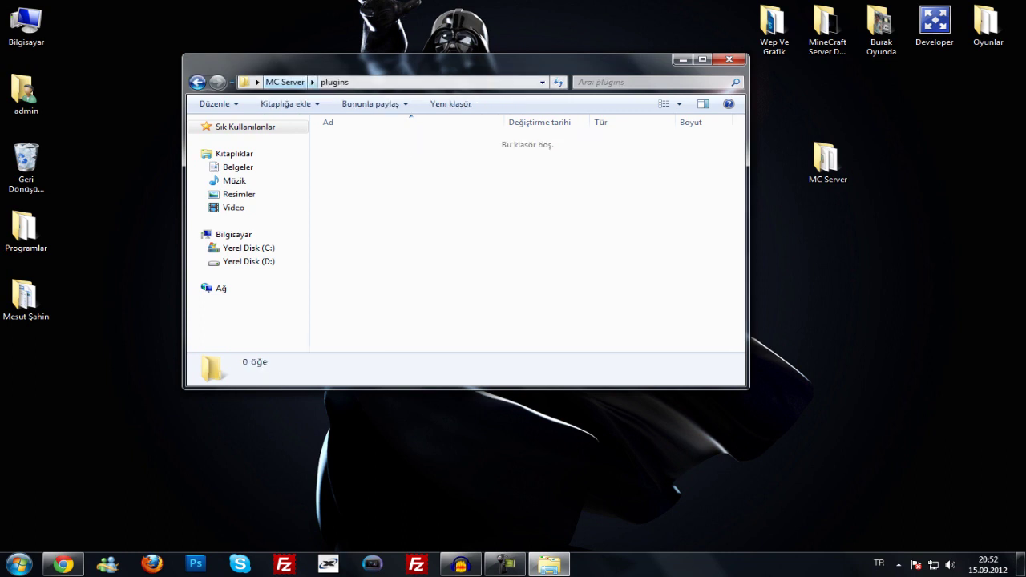
key("BackSpace")
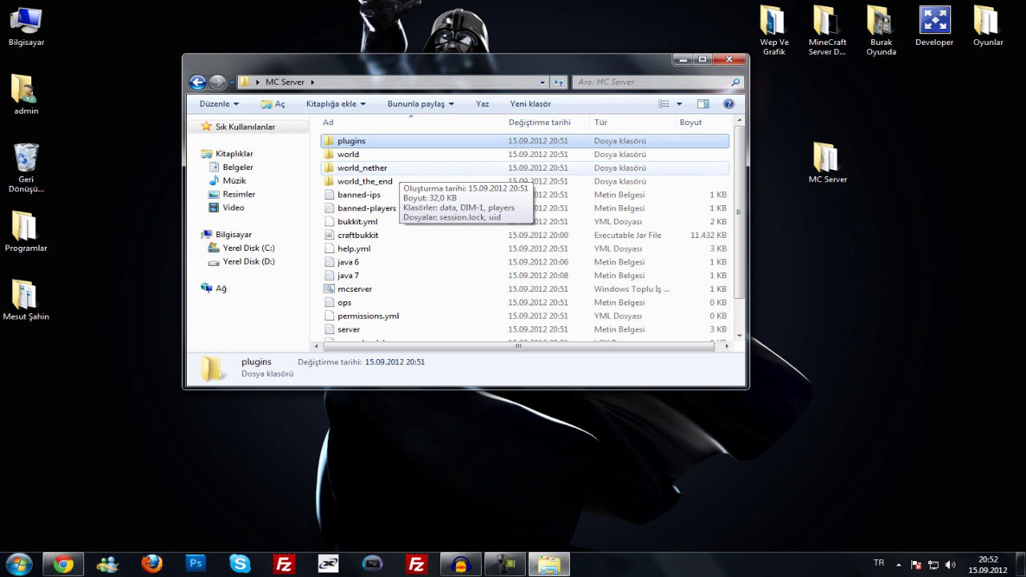
scroll(401, 173, "down", 1)
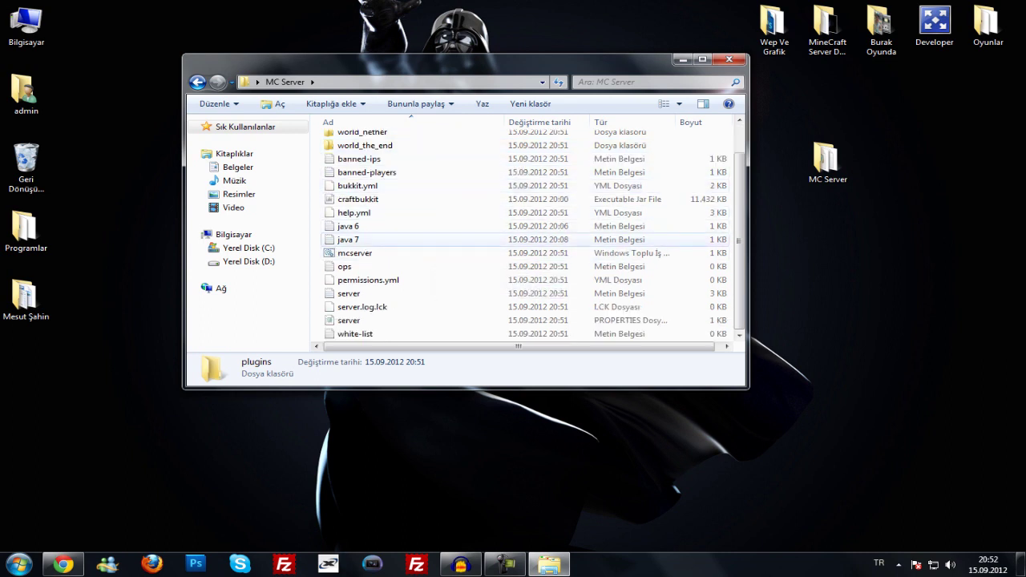
scroll(417, 164, "up", 1)
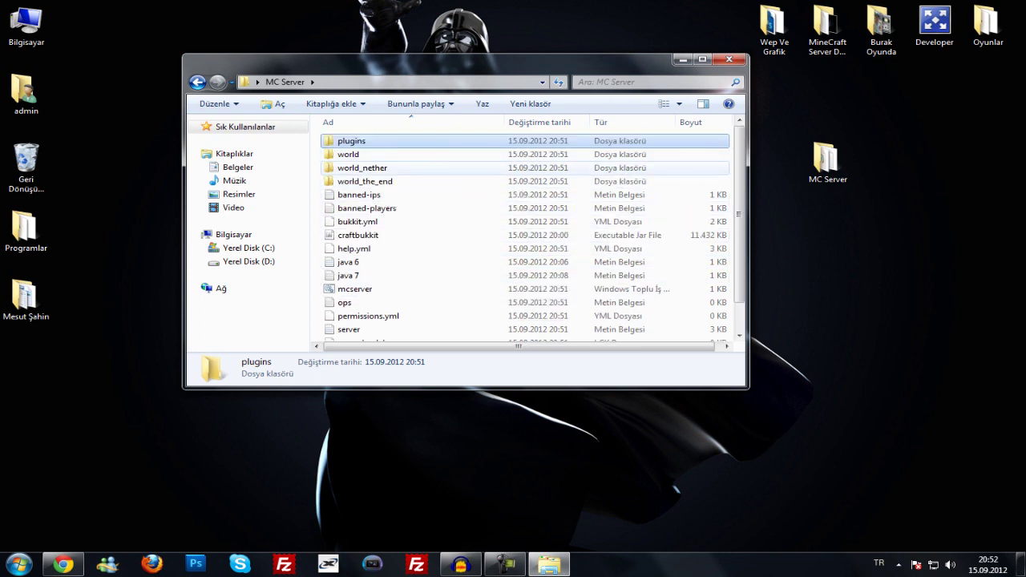
double_click(361, 154)
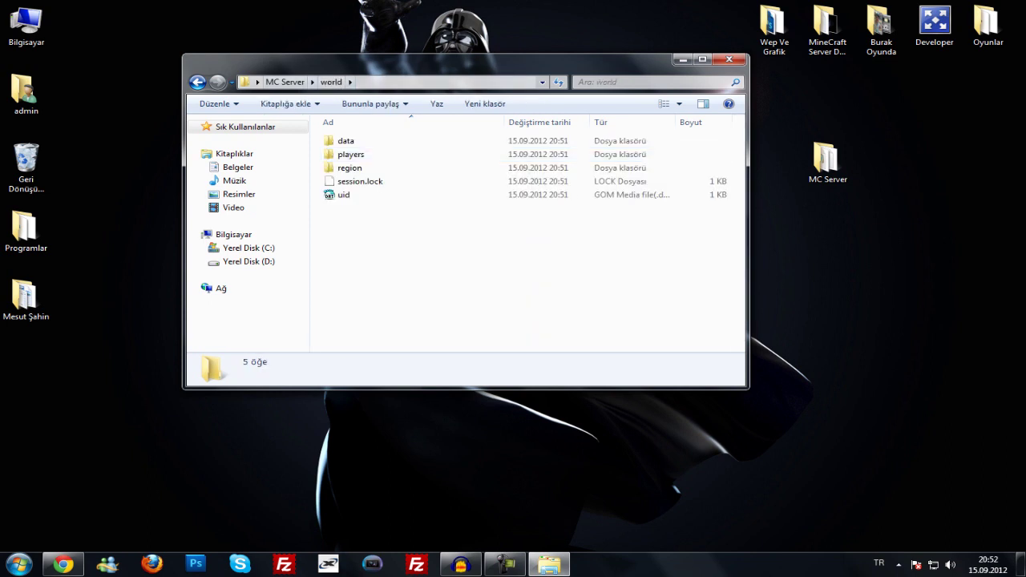
key("BackSpace")
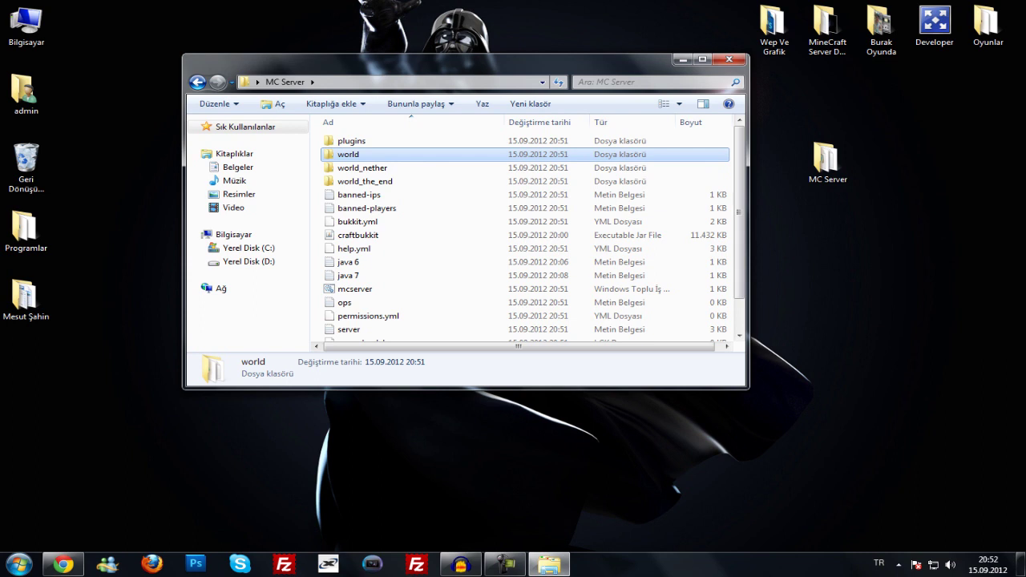
scroll(376, 168, "down", 1)
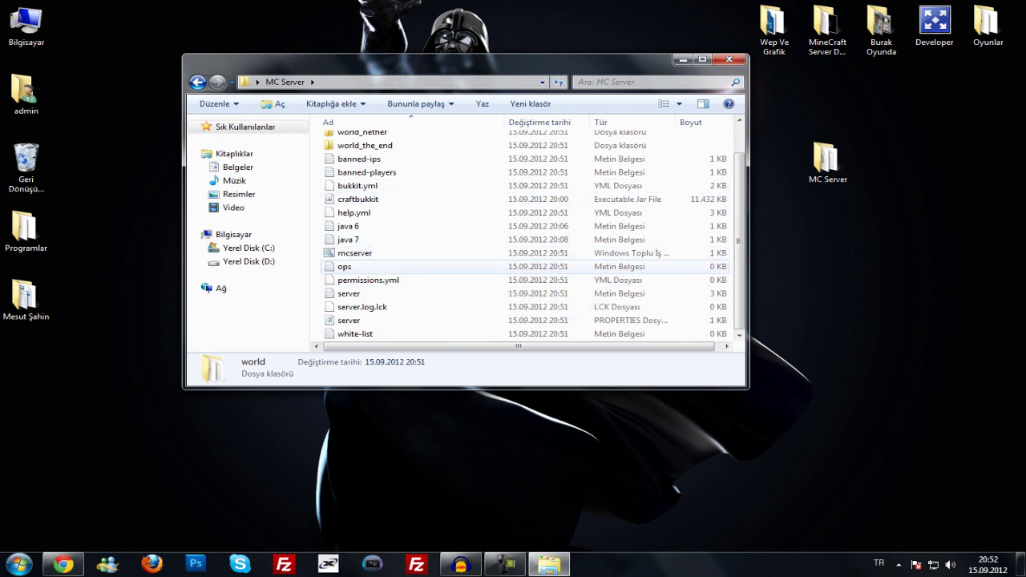
- Open the ops file, type the first player's username and save it
double_click(345, 266)
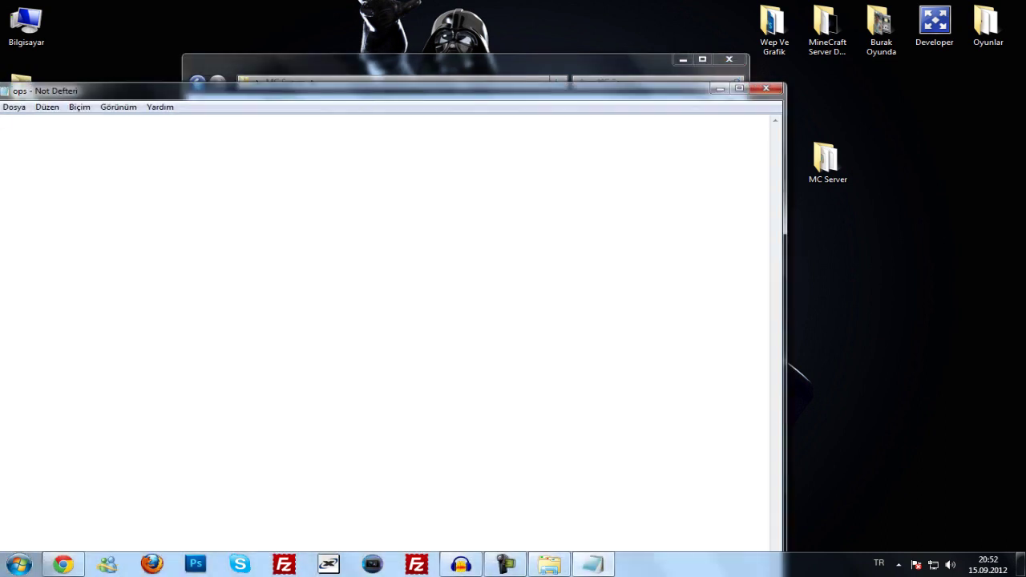
left_click_drag(241, 90, 649, 30)
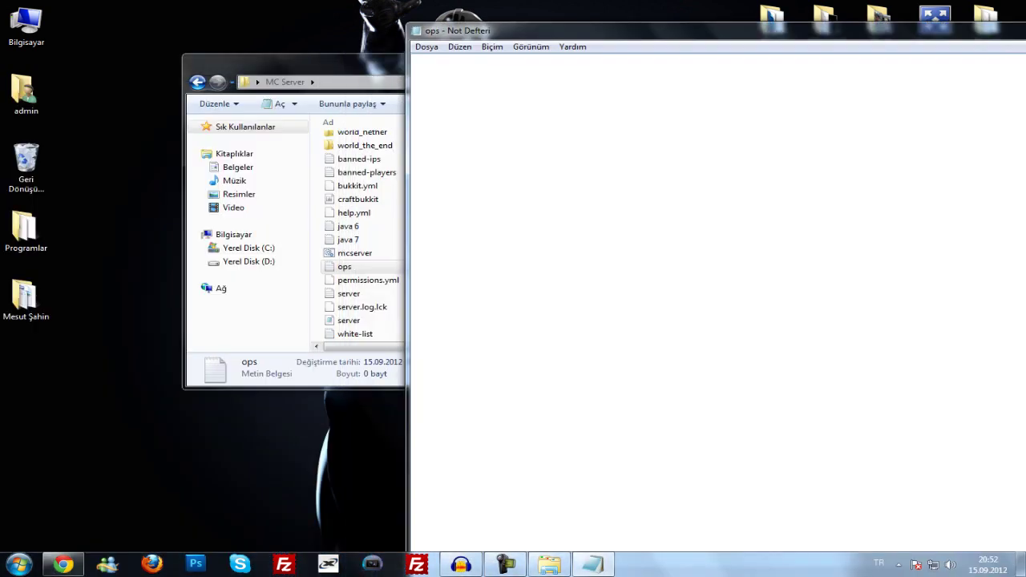
left_click_drag(288, 64, 106, 48)
left_click(641, 241)
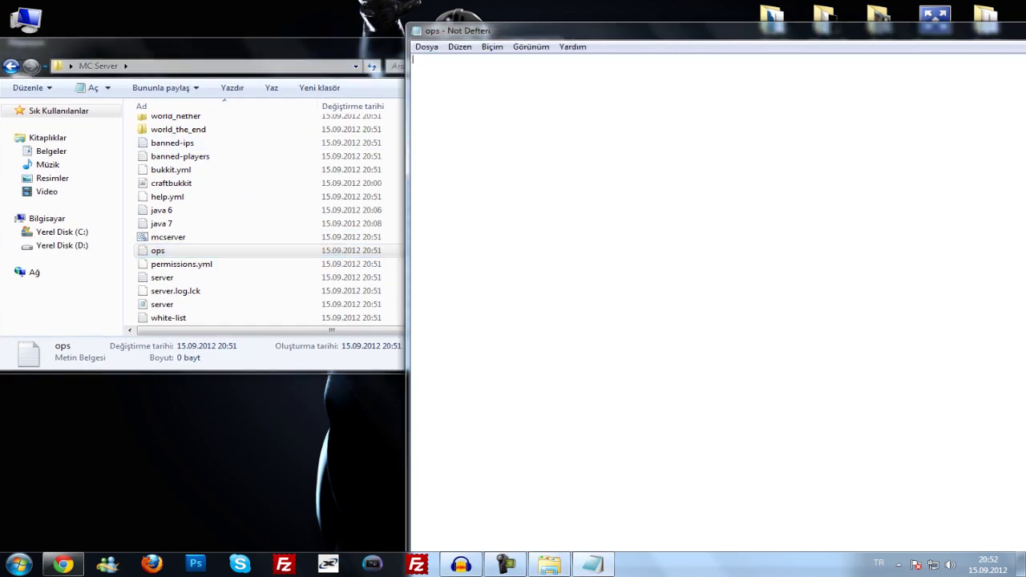
type("Burak")
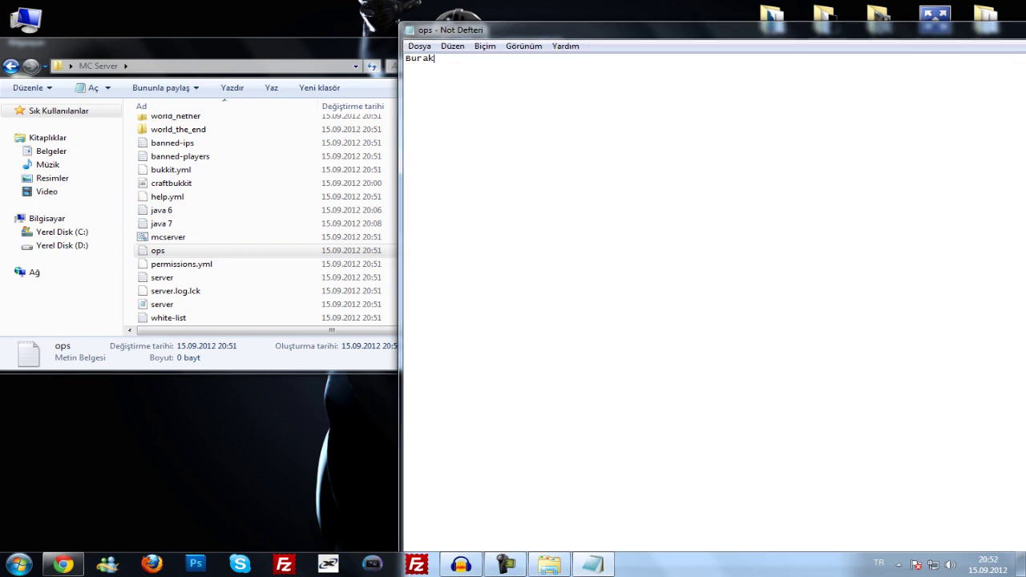
key("super+Down")
key("alt+F4")
key("Return")
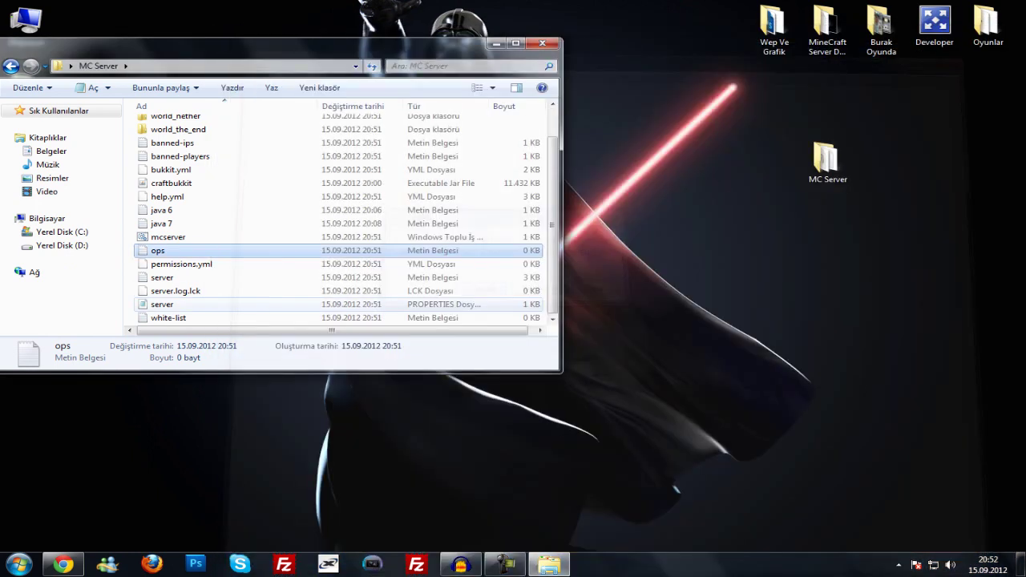
- Add a second player's username on a new line, save, and reopen ops to verify
key("Return")
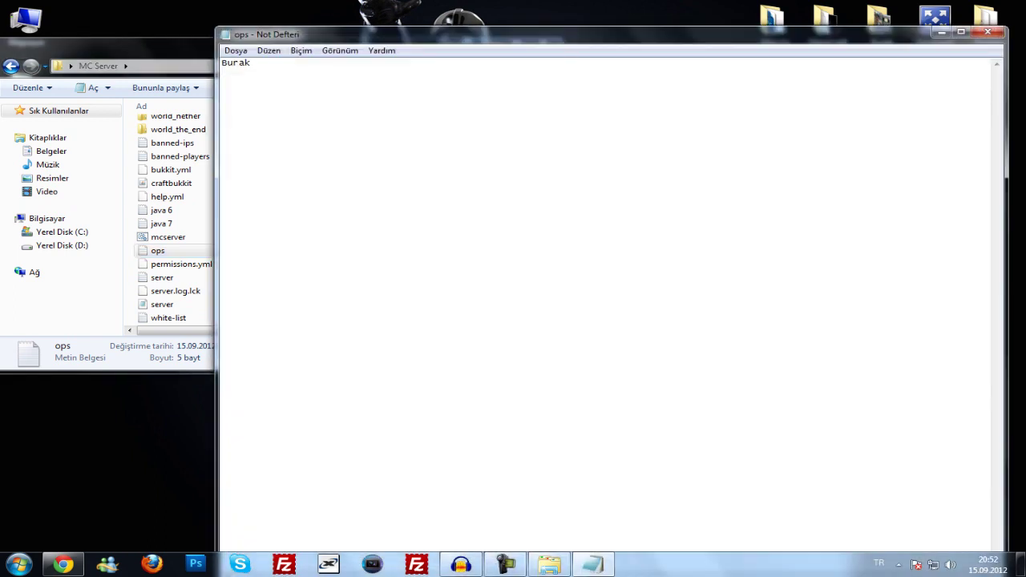
type("Ahmet")
left_click(988, 32)
key("Return")
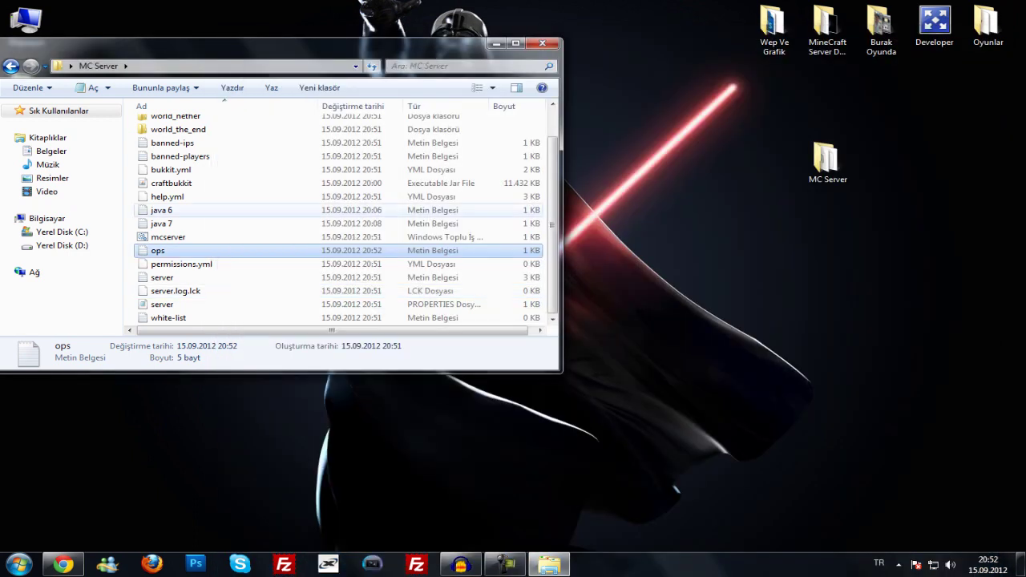
scroll(240, 240, "up", 1)
double_click(157, 286)
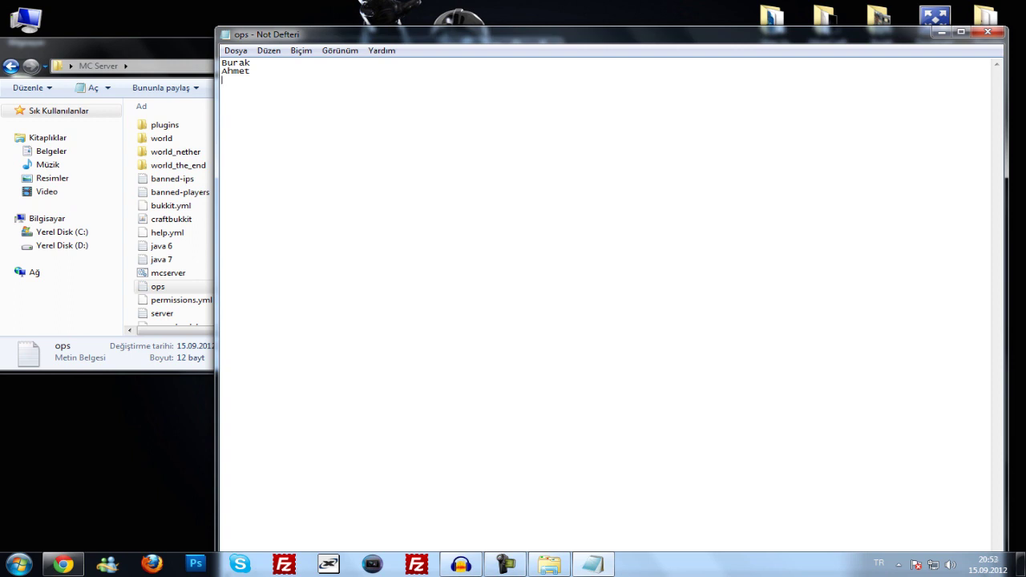
left_click(987, 32)
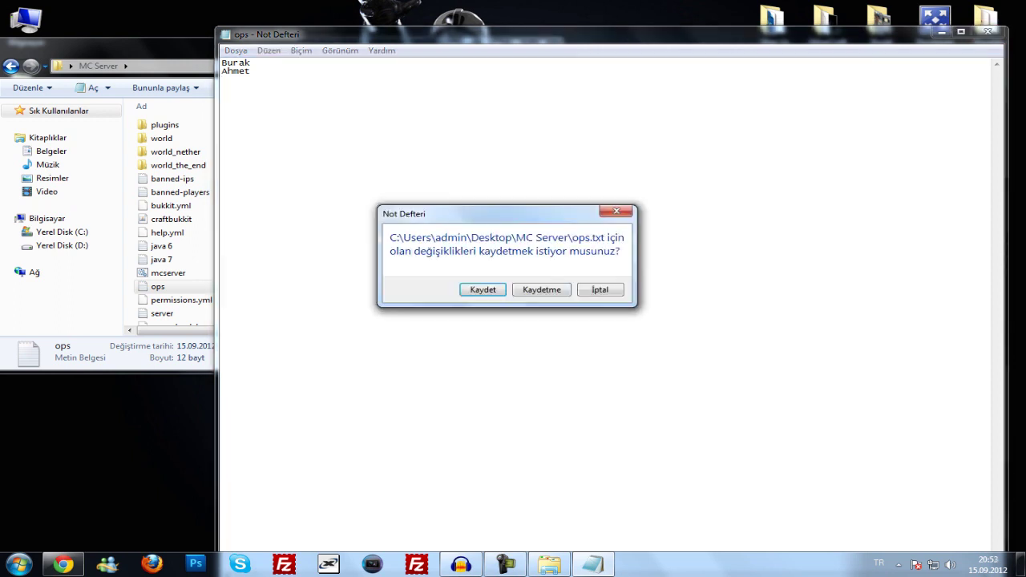
key("Return")
scroll(240, 196, "down", 1)
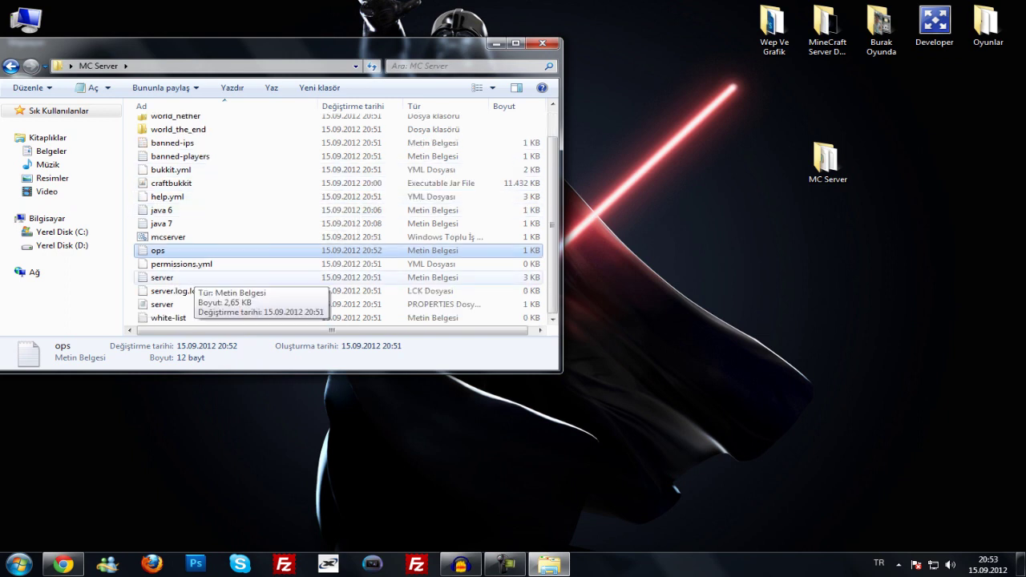
- Close the mistakenly opened server log and open server.properties in Notepad
double_click(189, 277)
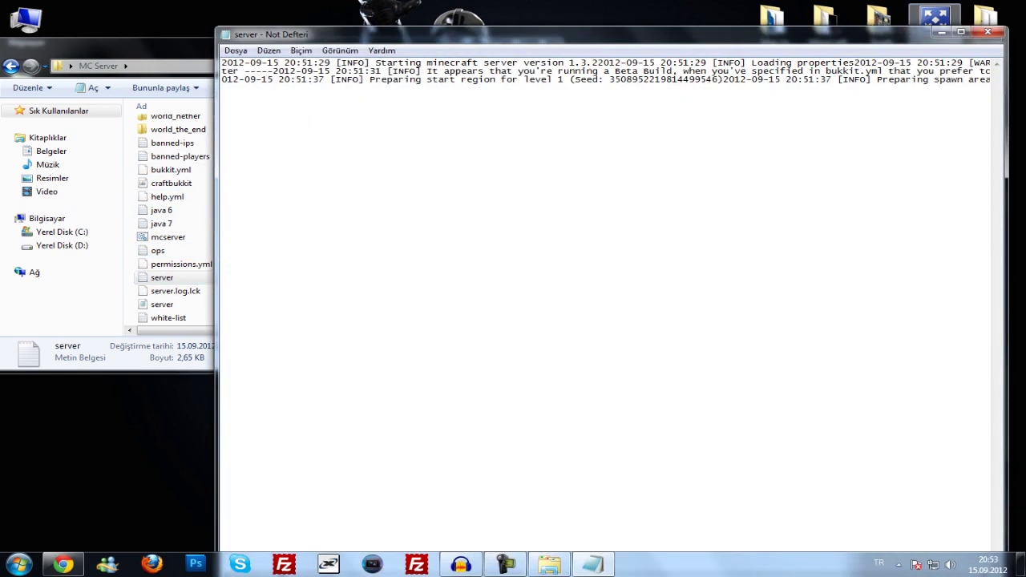
key("alt+F4")
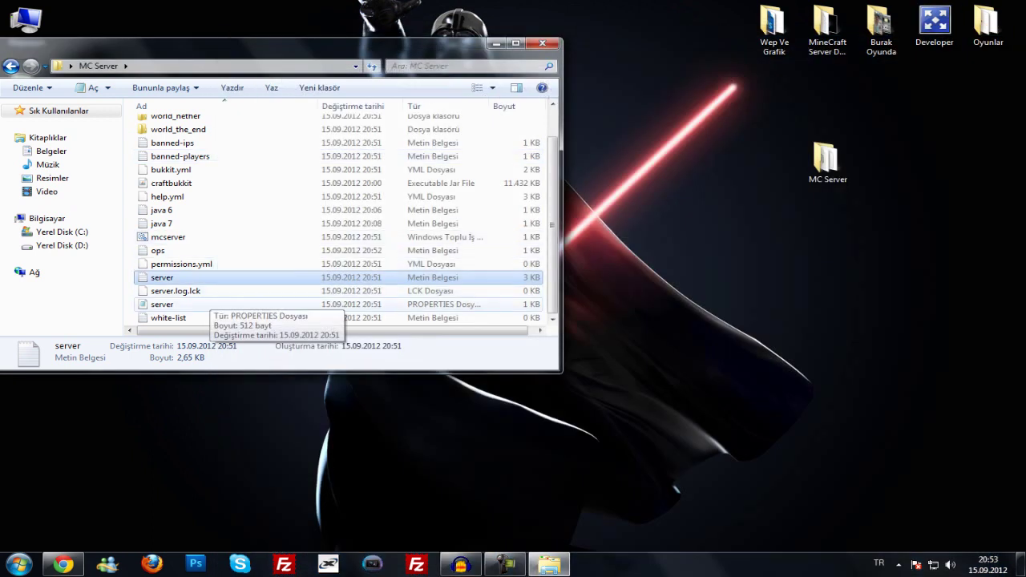
double_click(193, 304)
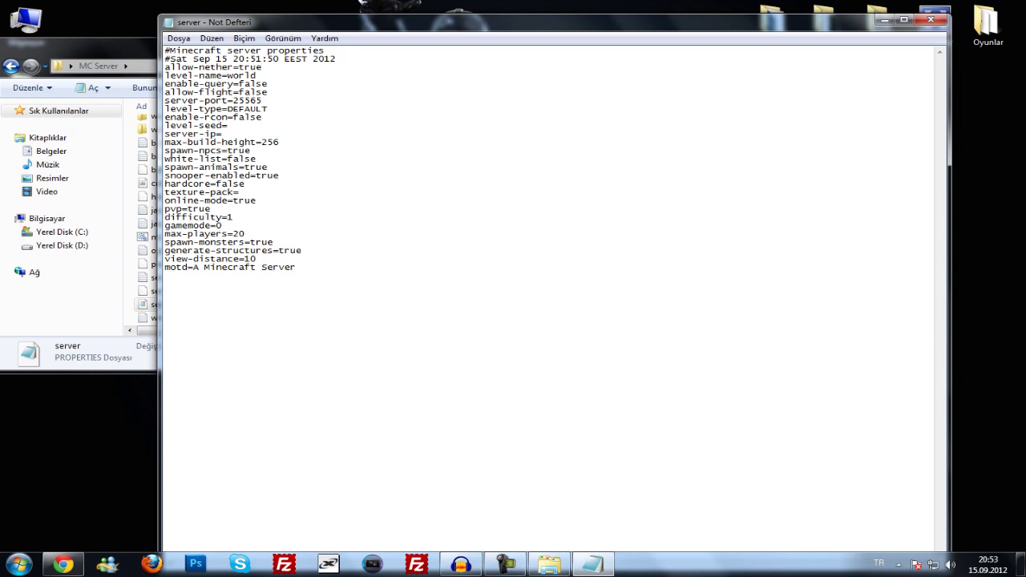
- Try allow-nether false then restore true, and review the level-name and server-port=25565 lines
key("BackSpace")
key("BackSpace")
key("BackSpace")
key("BackSpace")
type("false")
key("BackSpace")
key("BackSpace")
key("BackSpace")
key("BackSpace")
key("BackSpace")
type("true")
left_click_drag(245, 75, 164, 76)
double_click(242, 75)
left_click_drag(104, 46, 193, 56)
scroll(427, 228, "up", 1)
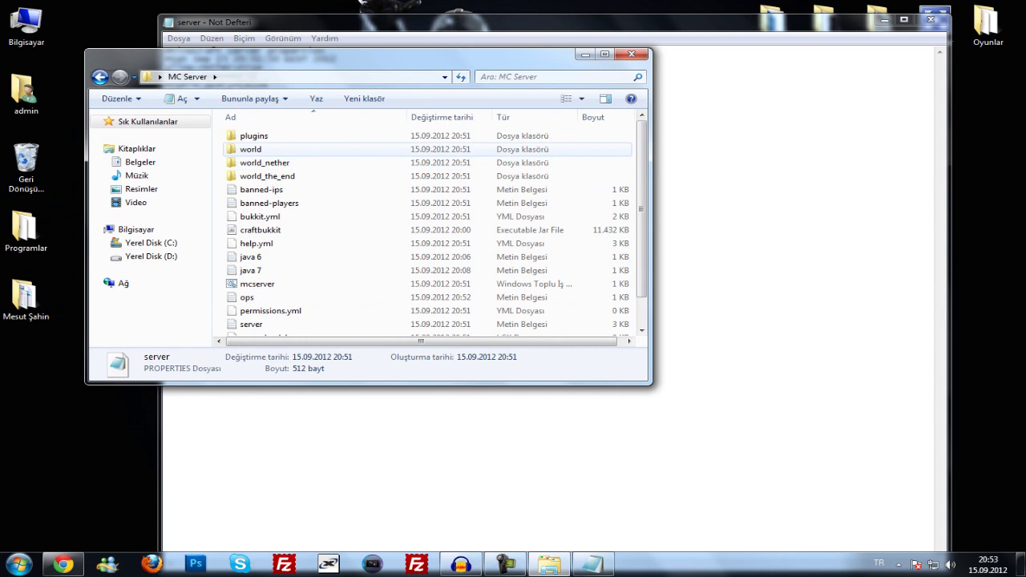
left_click(721, 150)
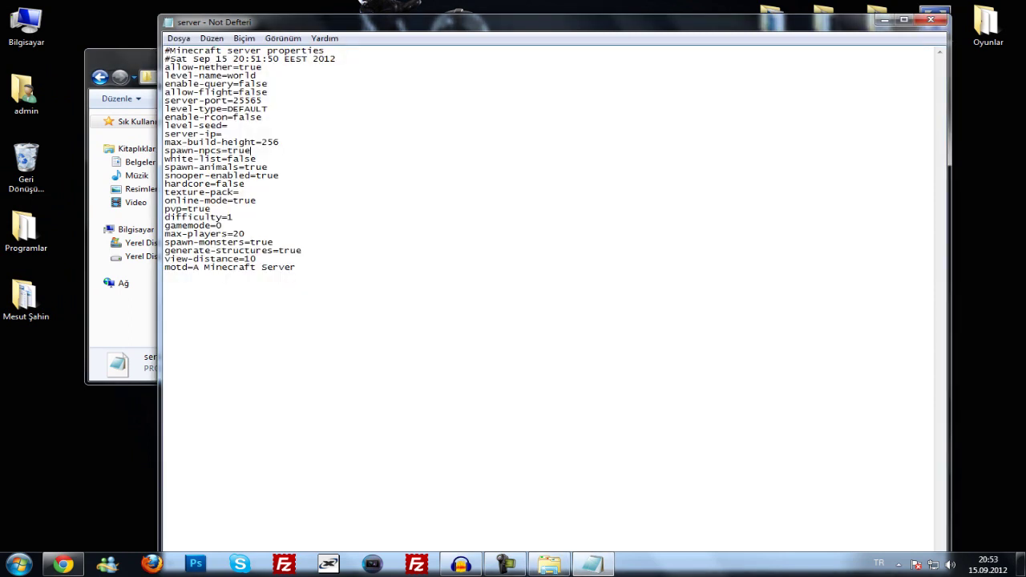
left_click_drag(263, 100, 164, 100)
left_click(250, 108)
- Paste the IPv4 address copied from Hamachi after 'server-ip=' in server.properties
left_click(898, 565)
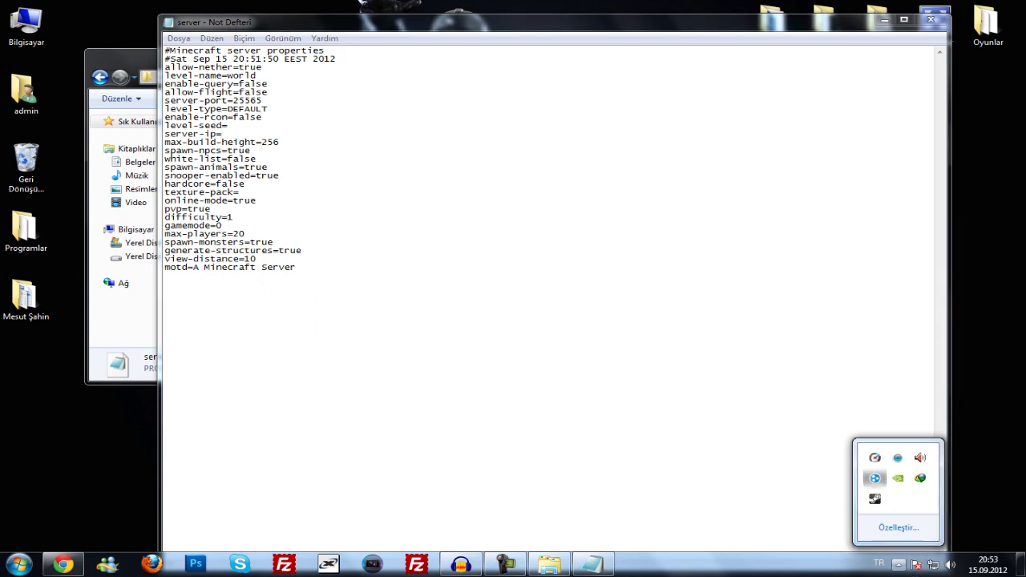
left_click(874, 478)
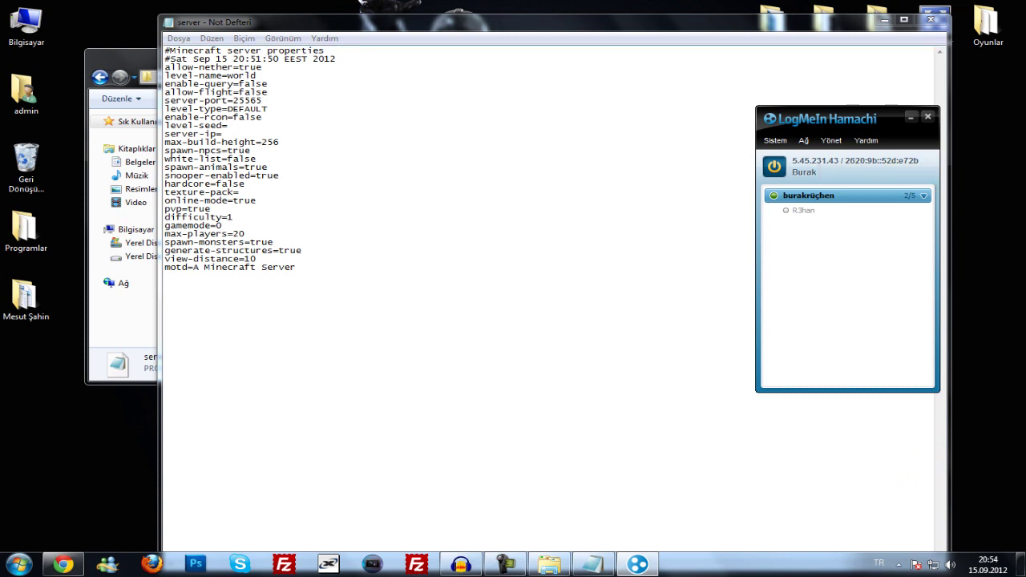
left_click(222, 133)
type("5.45.231.43")
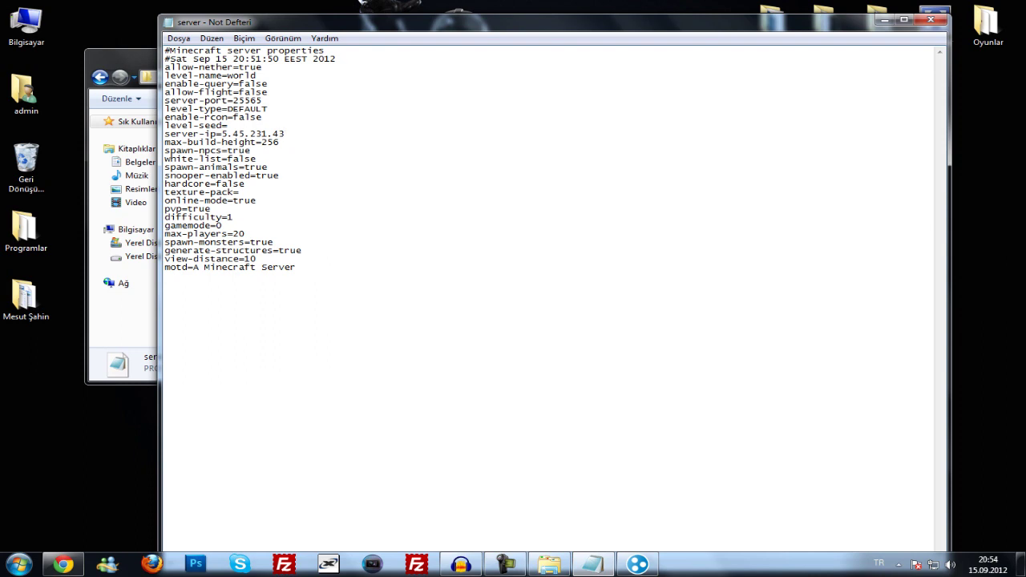
left_click_drag(222, 134, 284, 134)
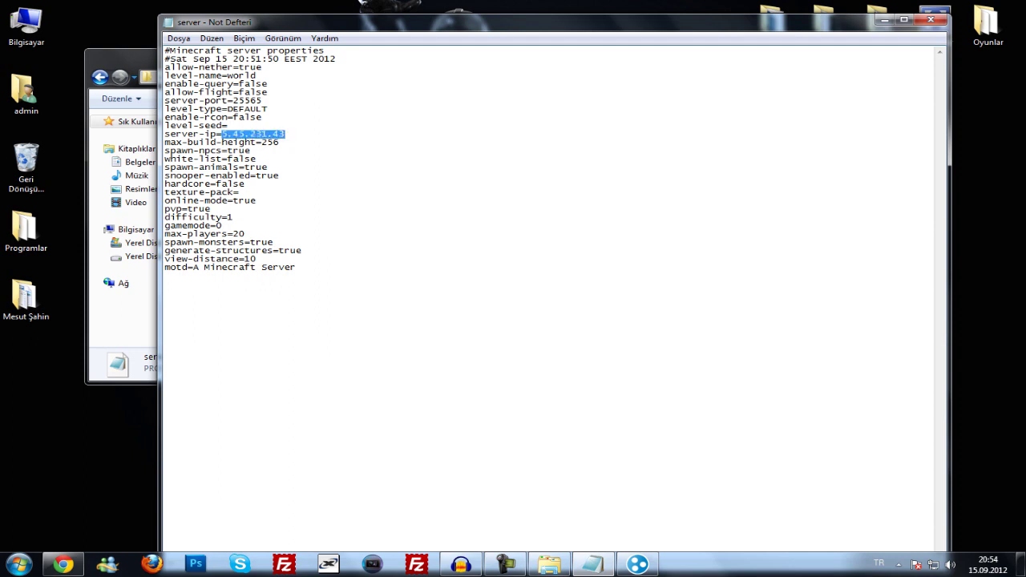
left_click(280, 134)
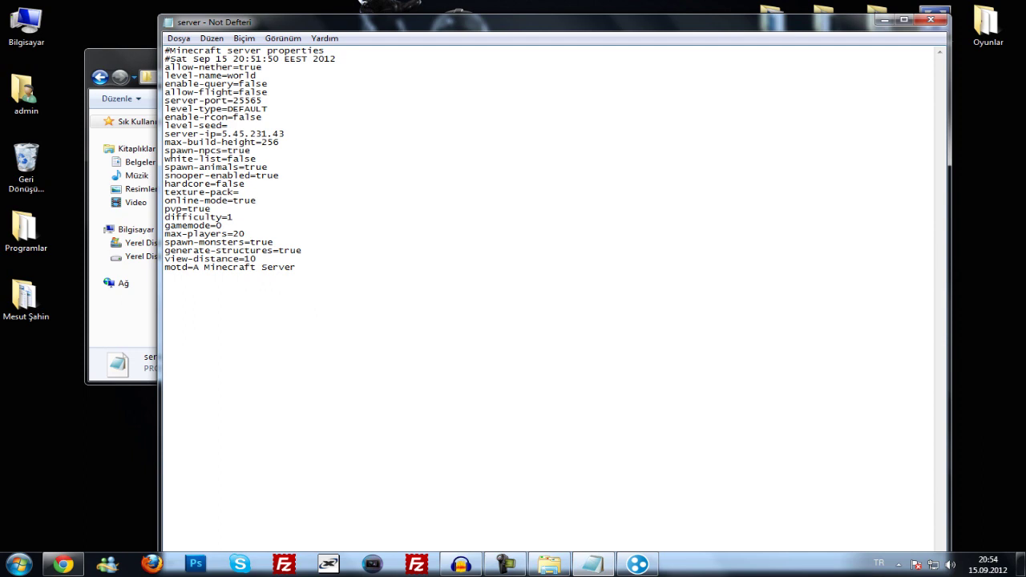
- Change the online-mode value in server.properties from true to false
key("BackSpace")
key("BackSpace")
key("BackSpace")
key("BackSpace")
type("false")
key("BackSpace")
type("e")
left_click_drag(164, 217, 233, 218)
left_click(222, 226)
- Try FLAT as the level-type, undo back to DEFAULT, and close the file
left_click_drag(228, 109, 268, 108)
left_click(165, 117)
key("BackSpace")
key("BackSpace")
key("BackSpace")
key("BackSpace")
key("BackSpace")
key("BackSpace")
key("BackSpace")
type("FLAT")
key("ctrl+z")
left_click(262, 117)
left_click(930, 19)
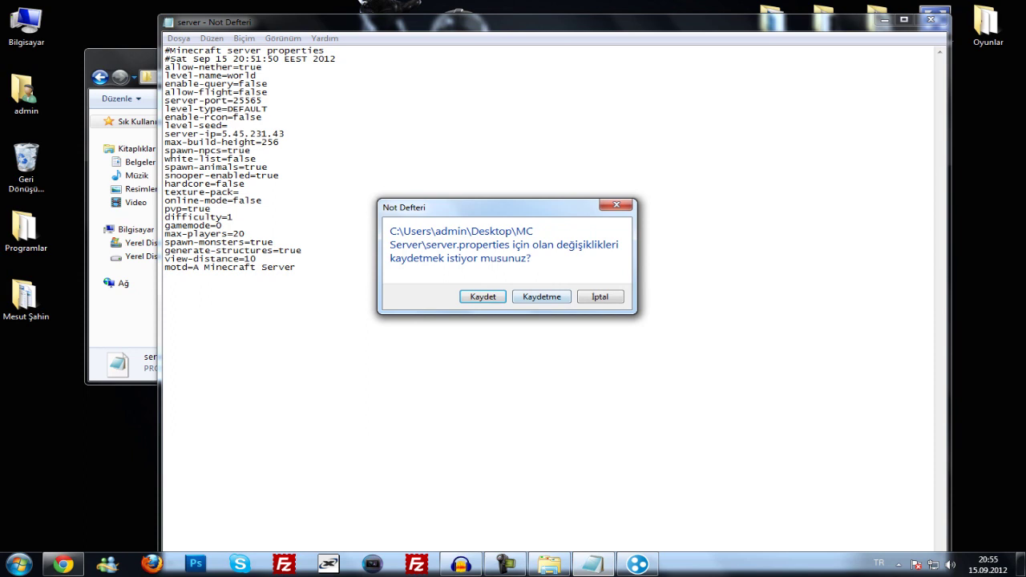
- Save the changes to server.properties with Kaydet
key("Return")
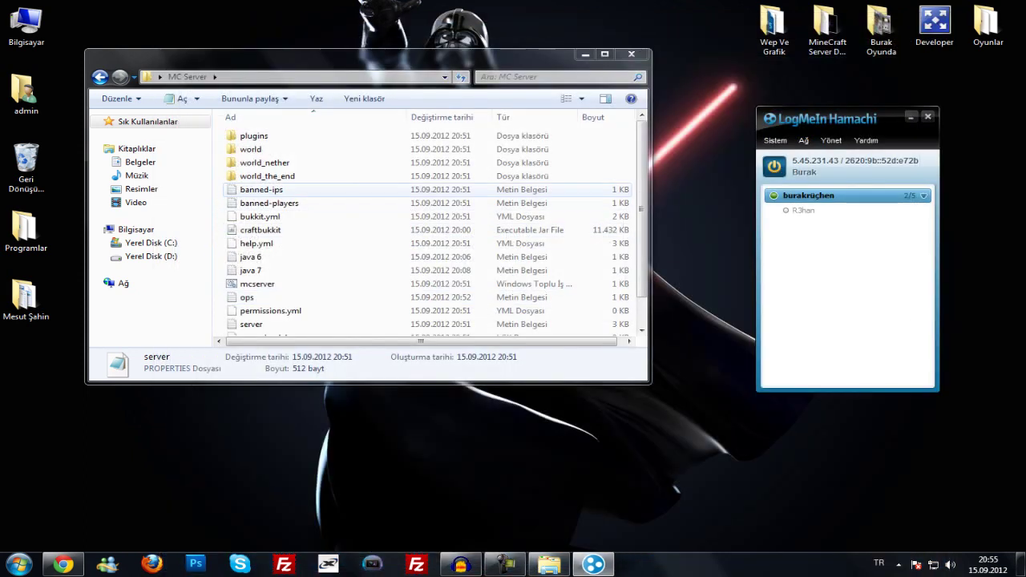
left_click(261, 189)
scroll(262, 189, "down", 1)
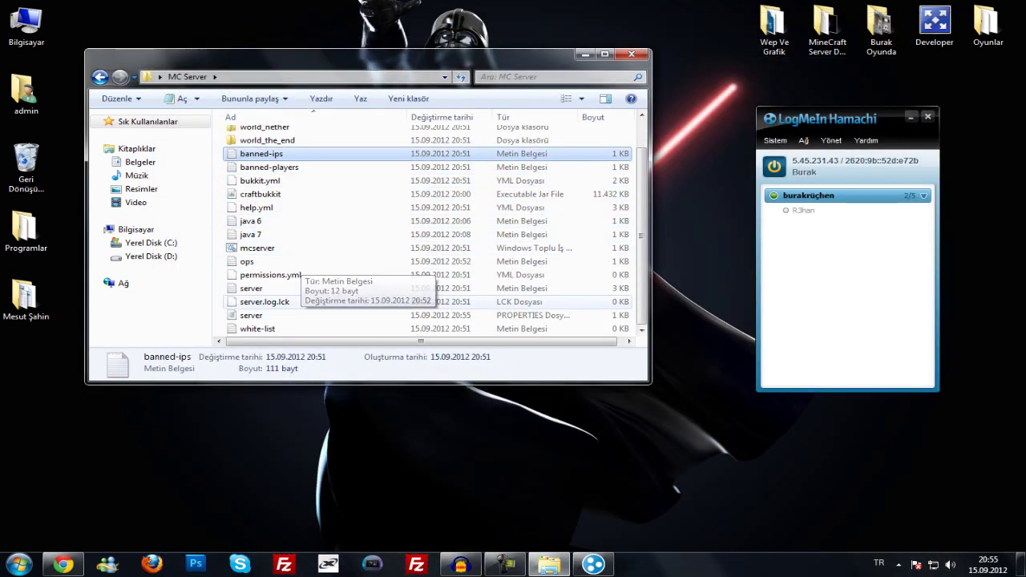
scroll(272, 277, "up", 1)
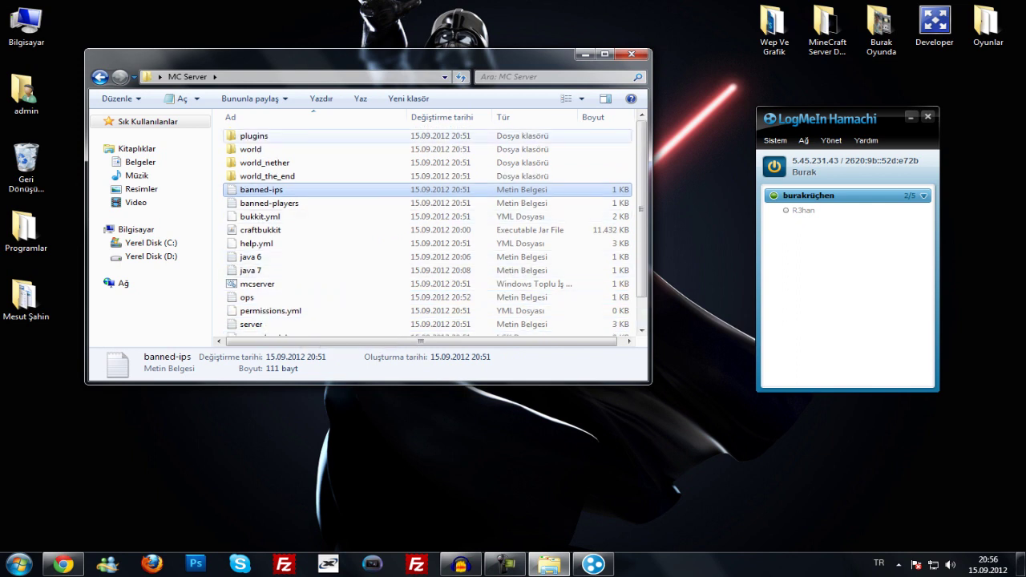
- Check that the plugins folder is still empty, then return to MC Server
double_click(253, 136)
left_click_drag(338, 175, 449, 256)
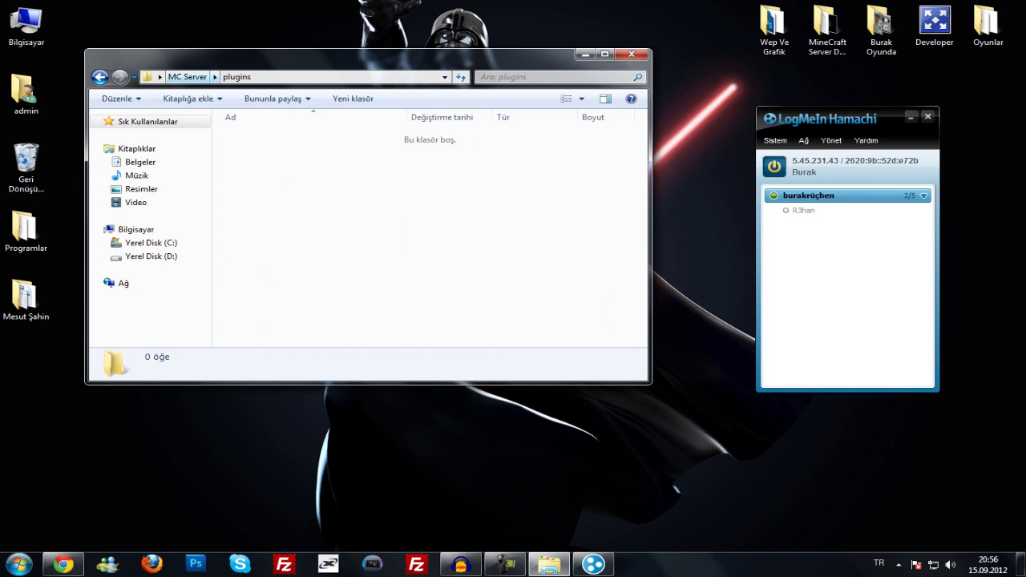
left_click(187, 76)
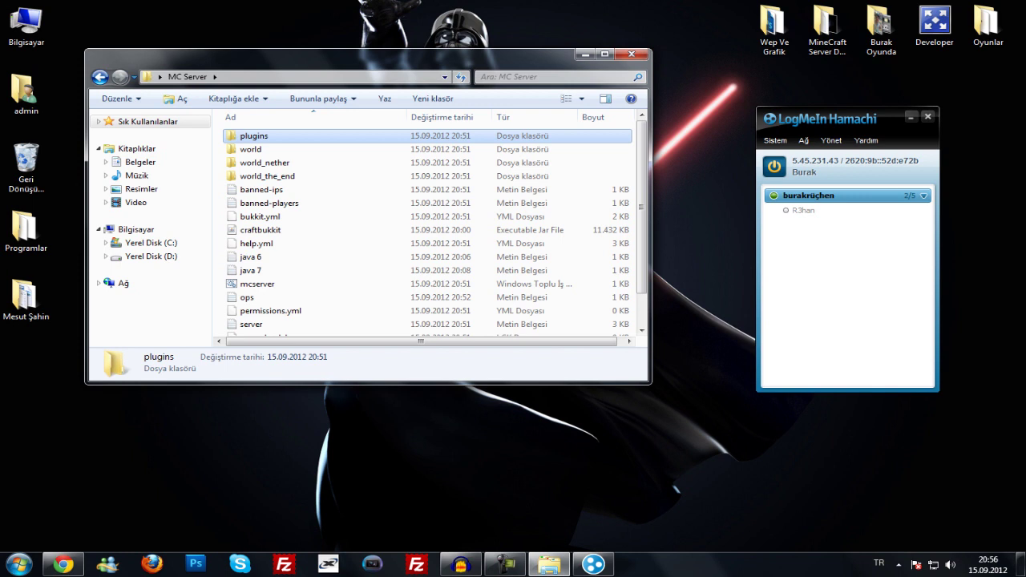
scroll(320, 194, "down", 1)
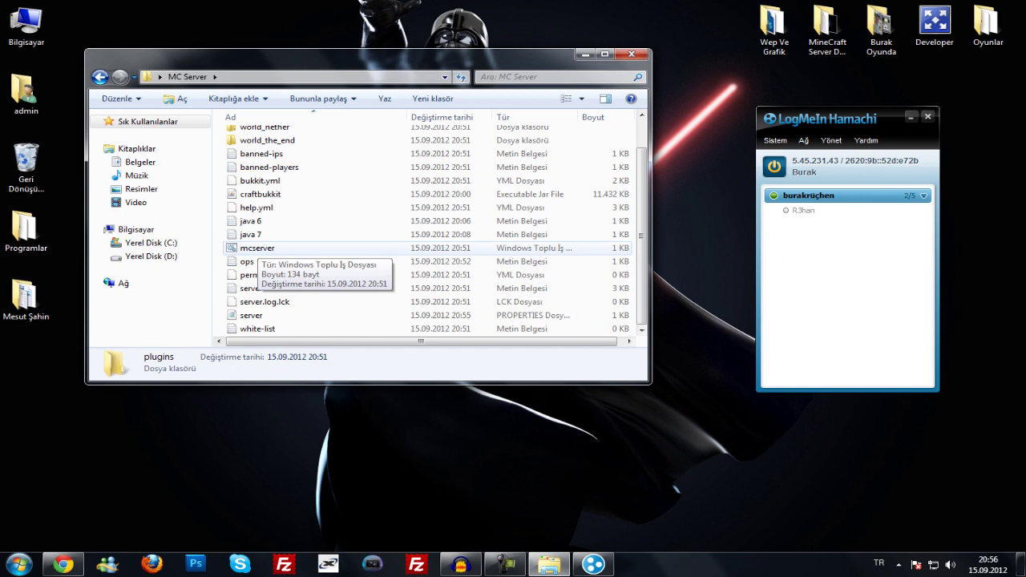
- Start the server with the mcserver batch file and move its console aside
double_click(255, 247)
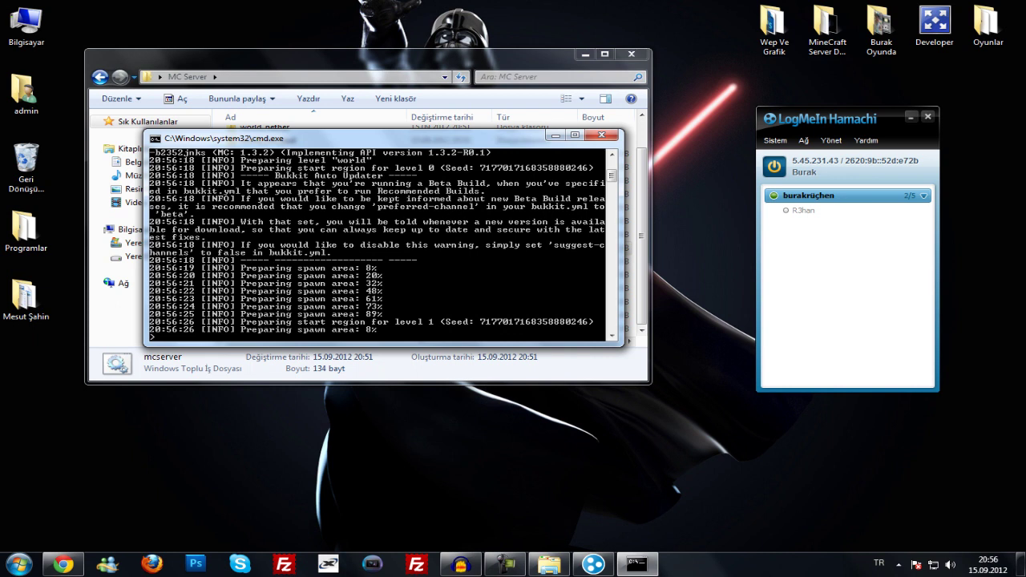
left_click_drag(361, 138, 592, 96)
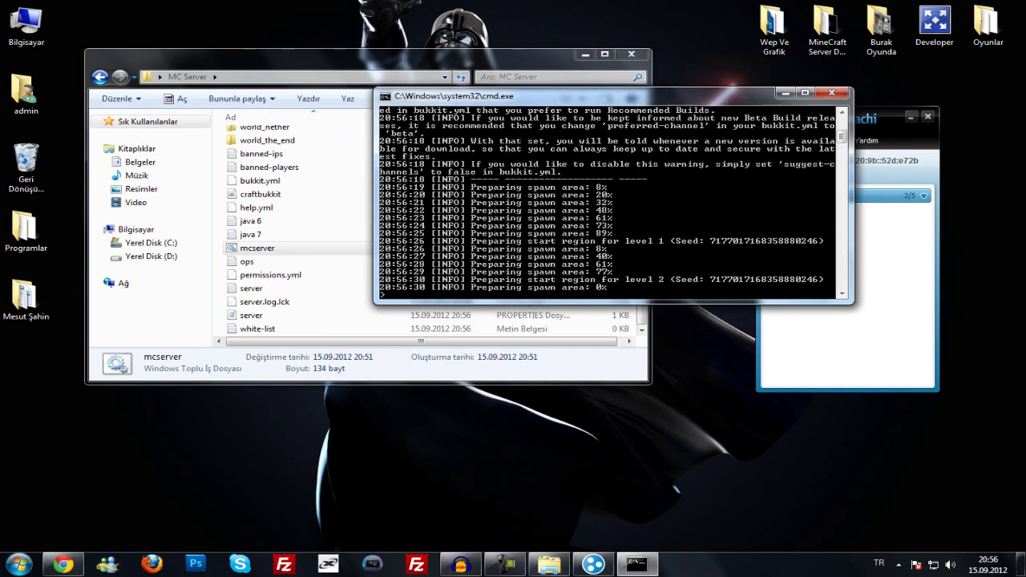
left_click_drag(592, 97, 694, 90)
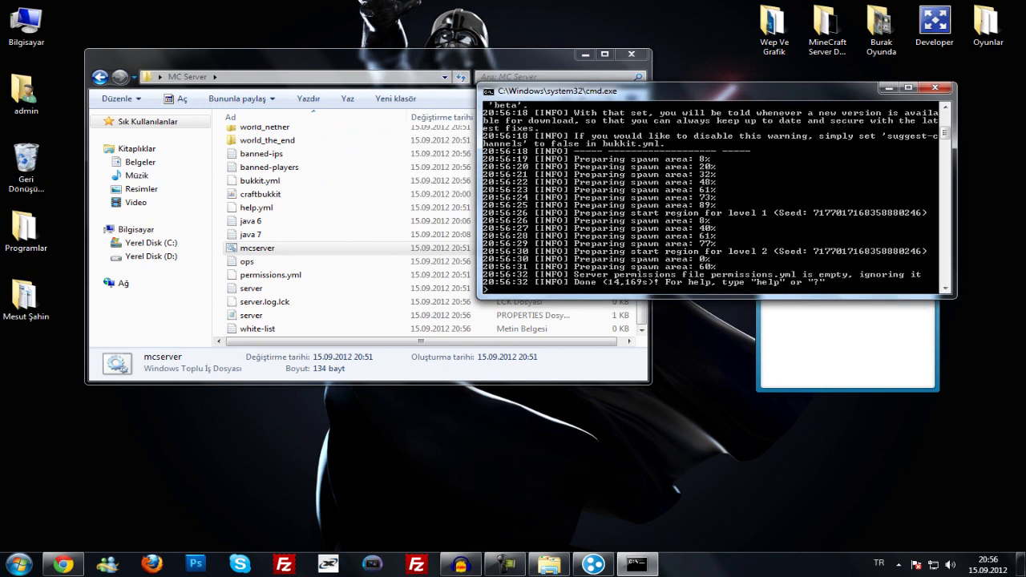
left_click_drag(320, 54, 307, 56)
scroll(361, 232, "up", 1)
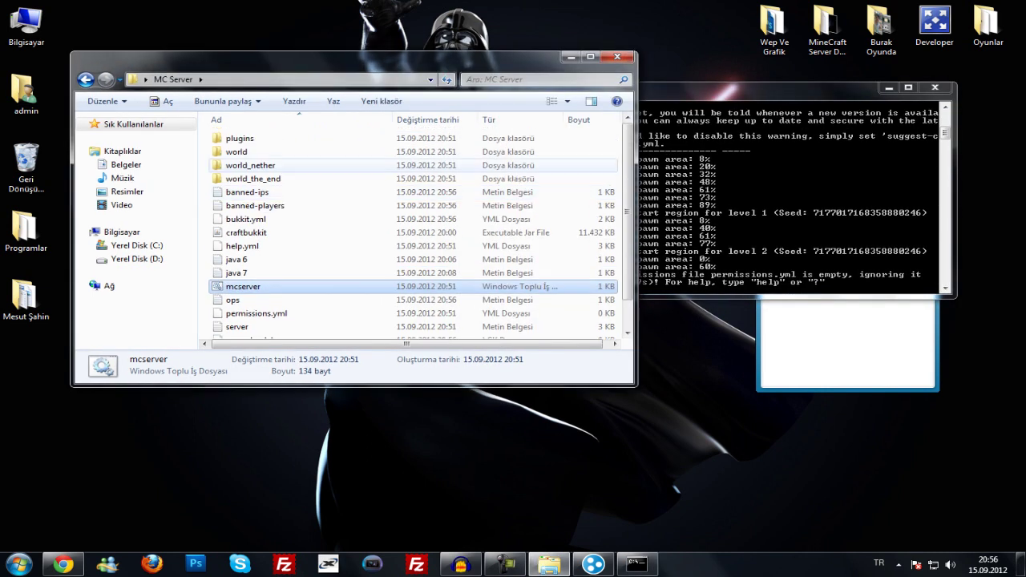
left_click(636, 563)
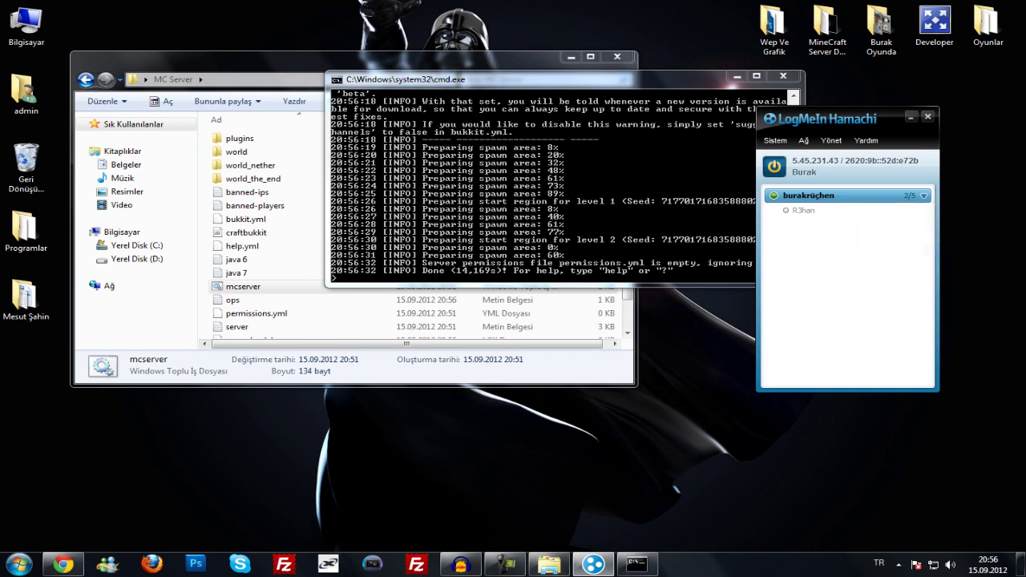
- Copy Hamachi's IPv4 address and close the server console
left_click(803, 165)
left_click(855, 173)
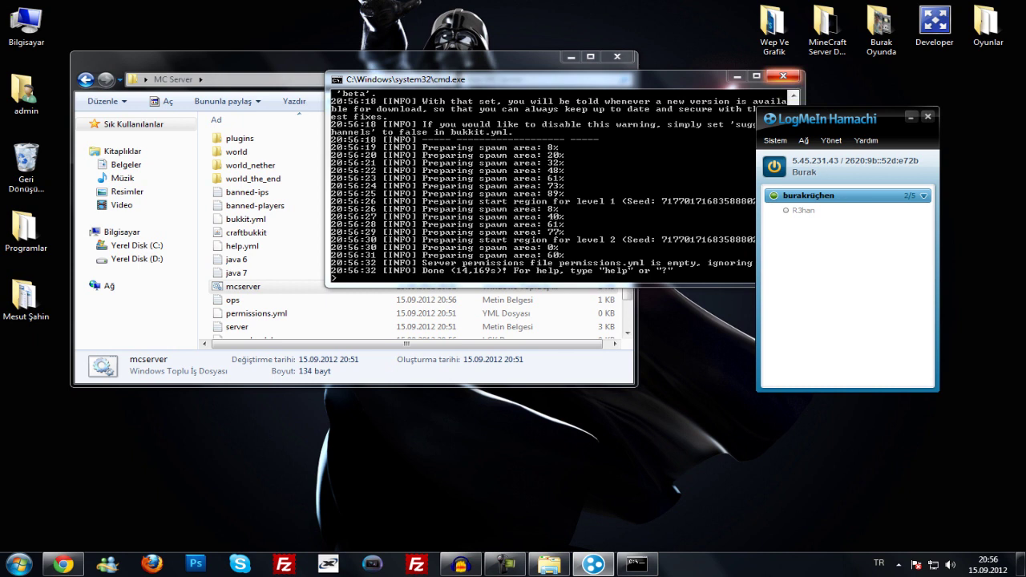
left_click(783, 76)
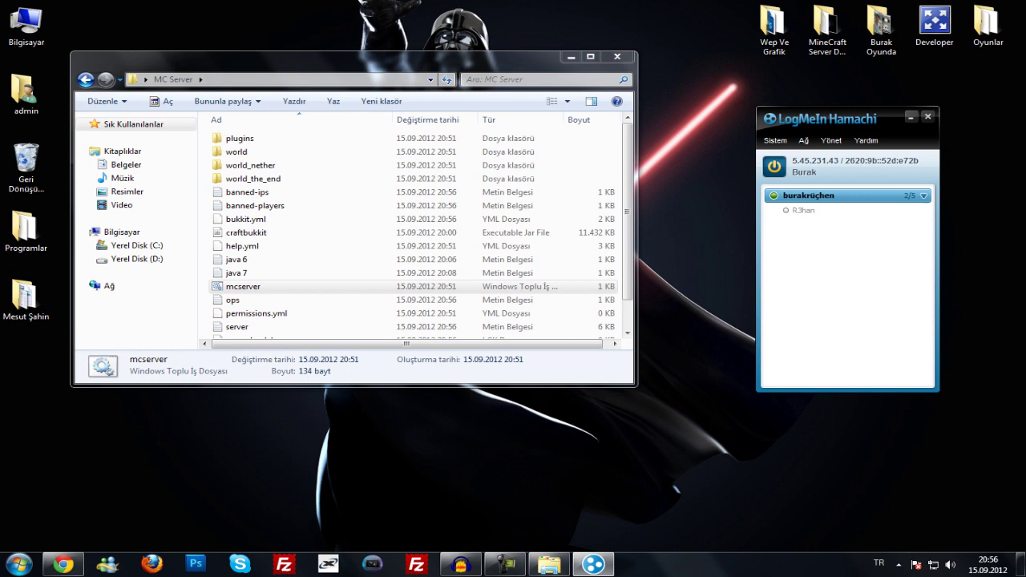
- Minimize Hamachi and reopen server.properties from the MC Server folder
left_click(911, 117)
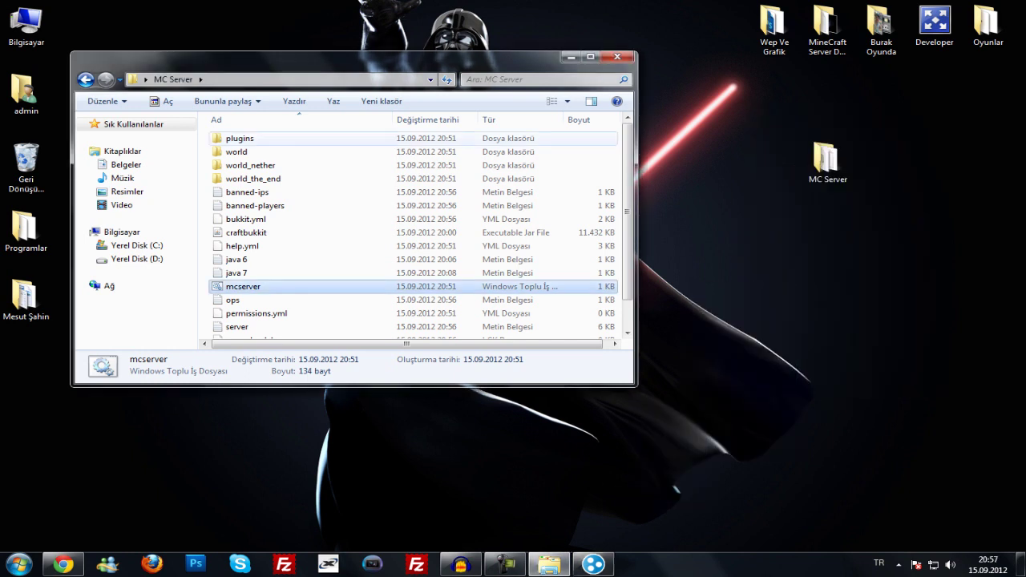
scroll(408, 233, "down", 1)
scroll(414, 232, "up", 1)
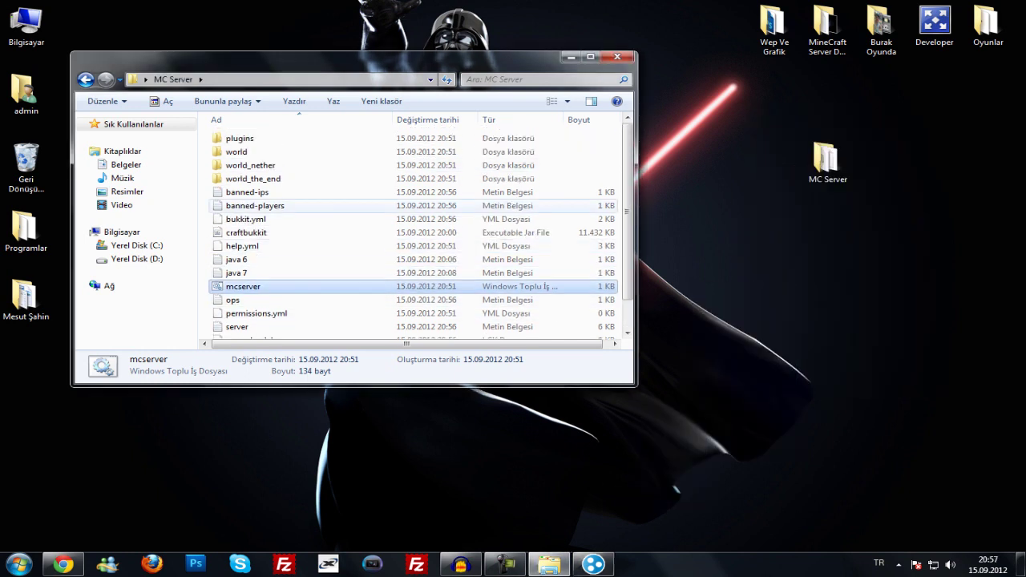
scroll(289, 178, "down", 1)
double_click(240, 313)
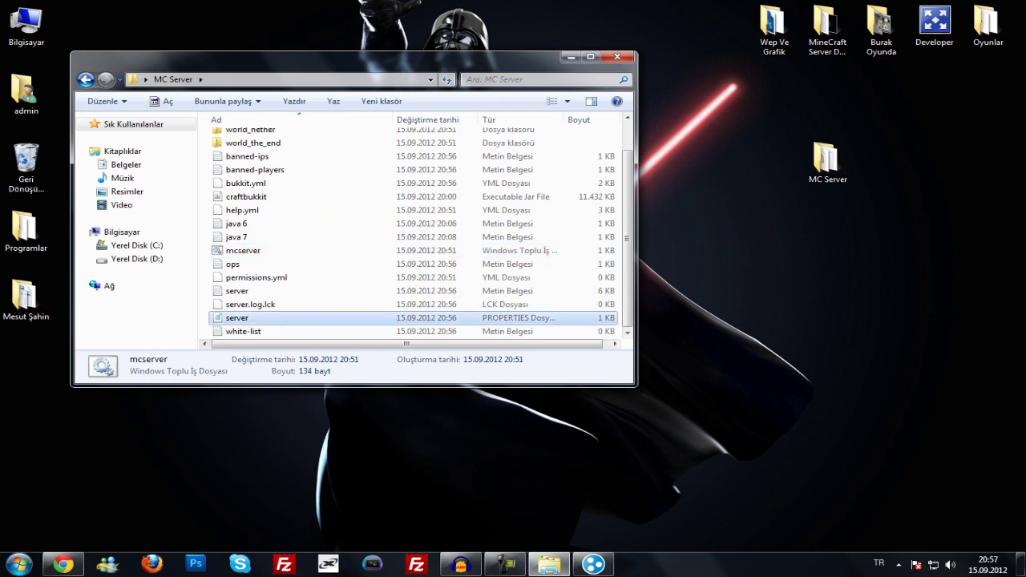
- Clear the server-ip value, keep server-port 25565, and save the file
left_click_drag(285, 133, 222, 134)
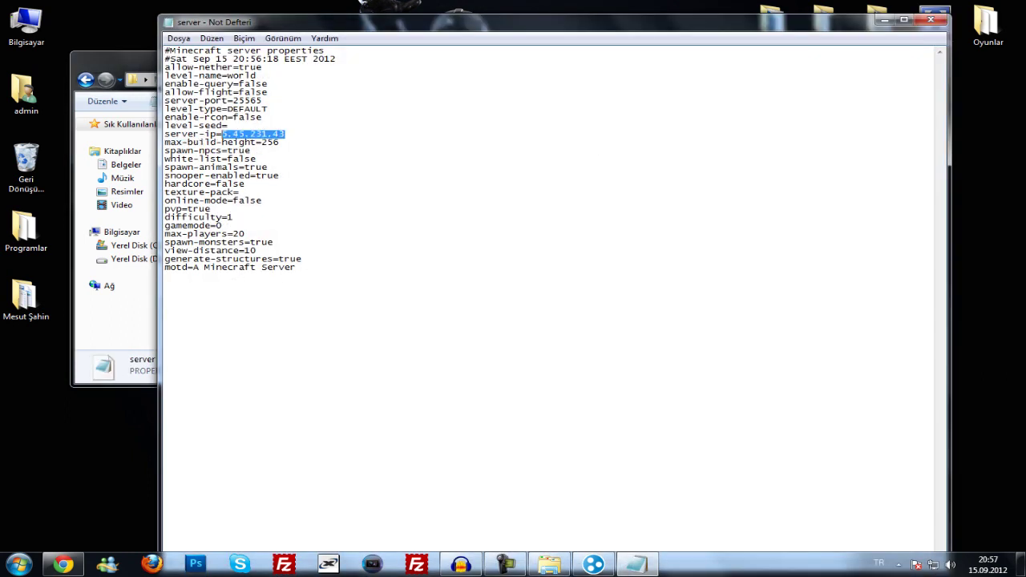
key("Delete")
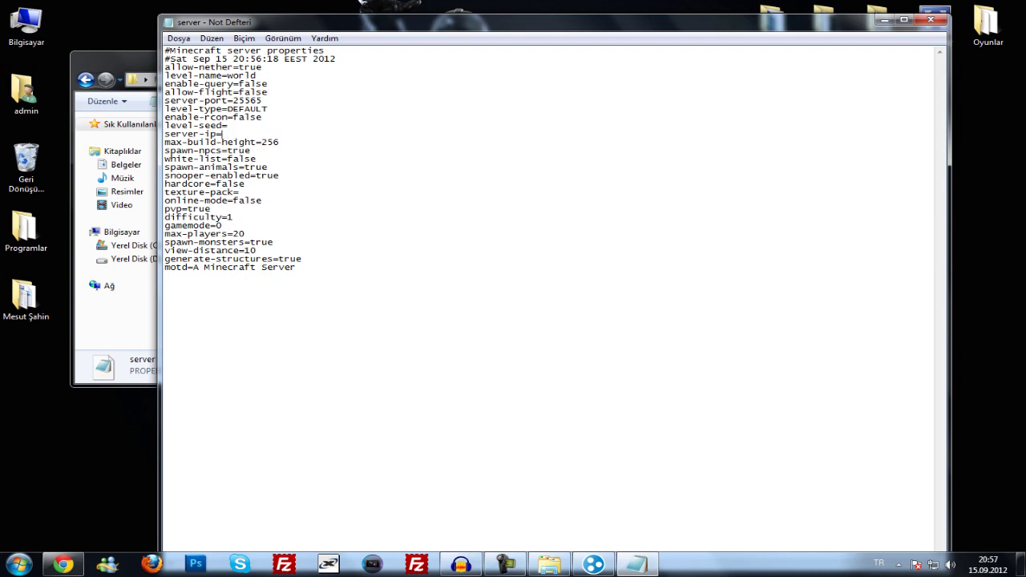
double_click(247, 100)
left_click(262, 100)
left_click(930, 19)
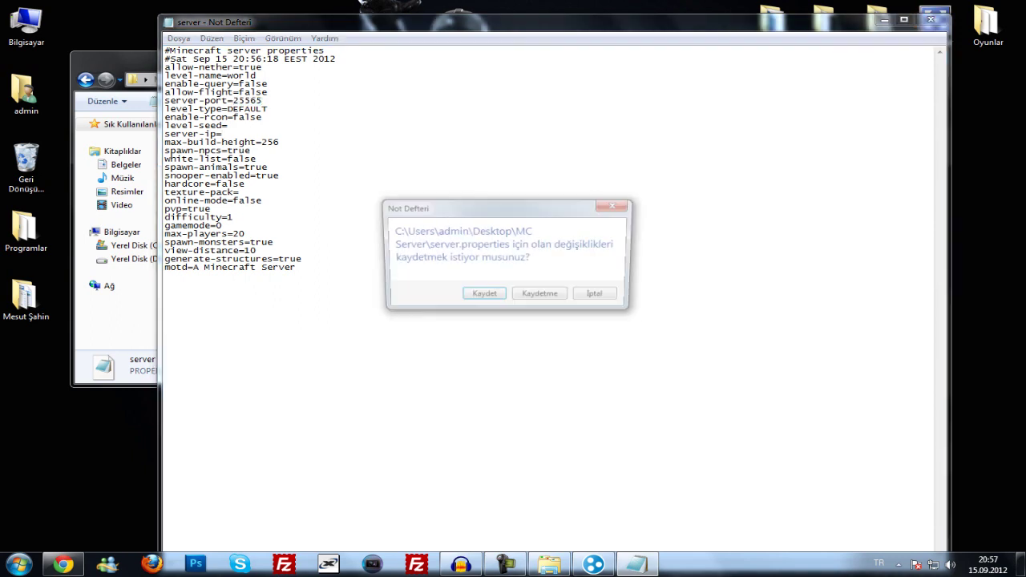
key("Return")
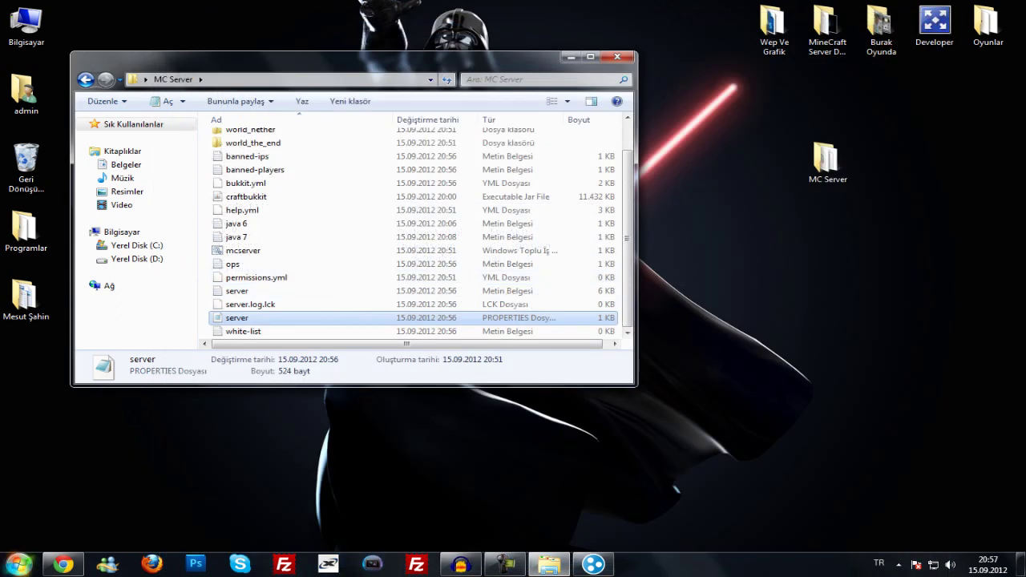
- Open Command Prompt via cmd and attempt a misspelled ipconfig command
left_click(17, 564)
type("cmd")
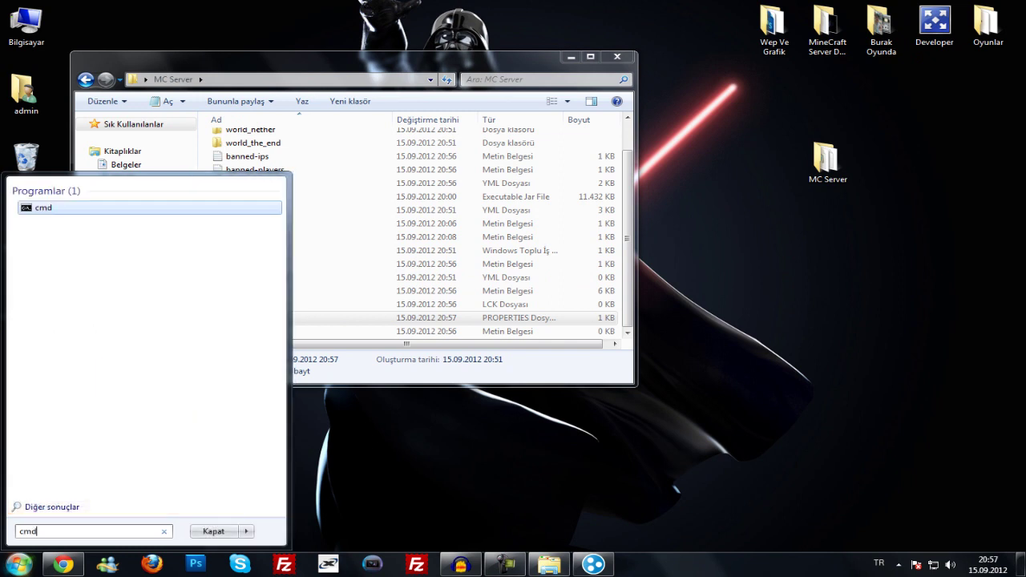
key("Return")
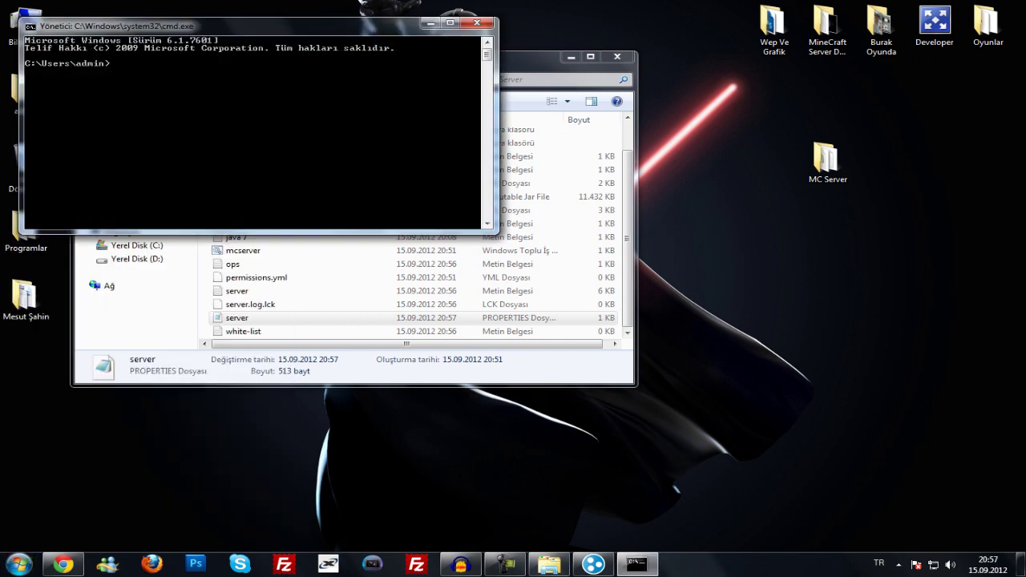
type("ipcongif")
key("Return")
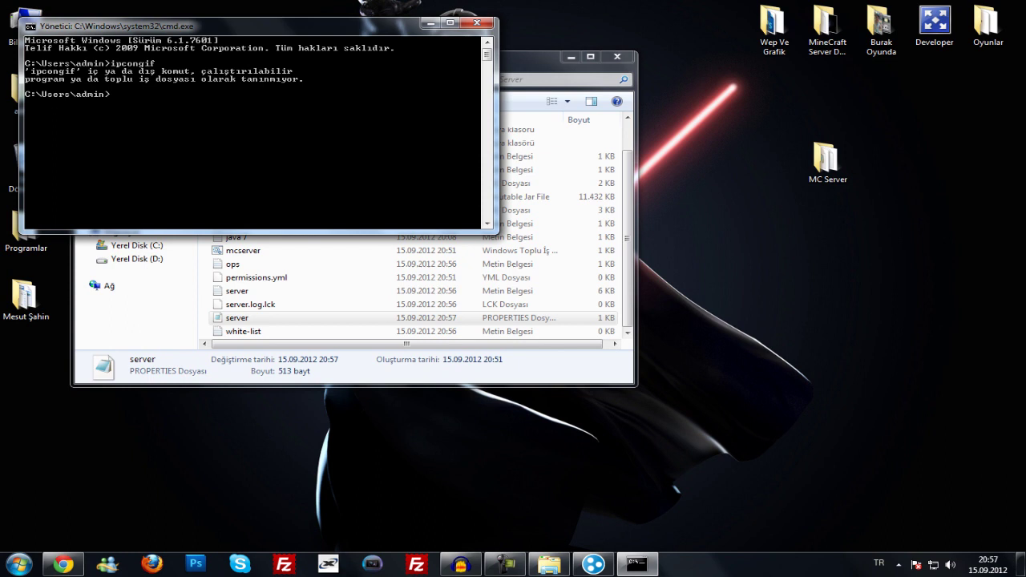
- Run ipconfig and read IPv4 192.168.2.22 and gateway 192.168.2.1
type("ipconfig")
key("Return")
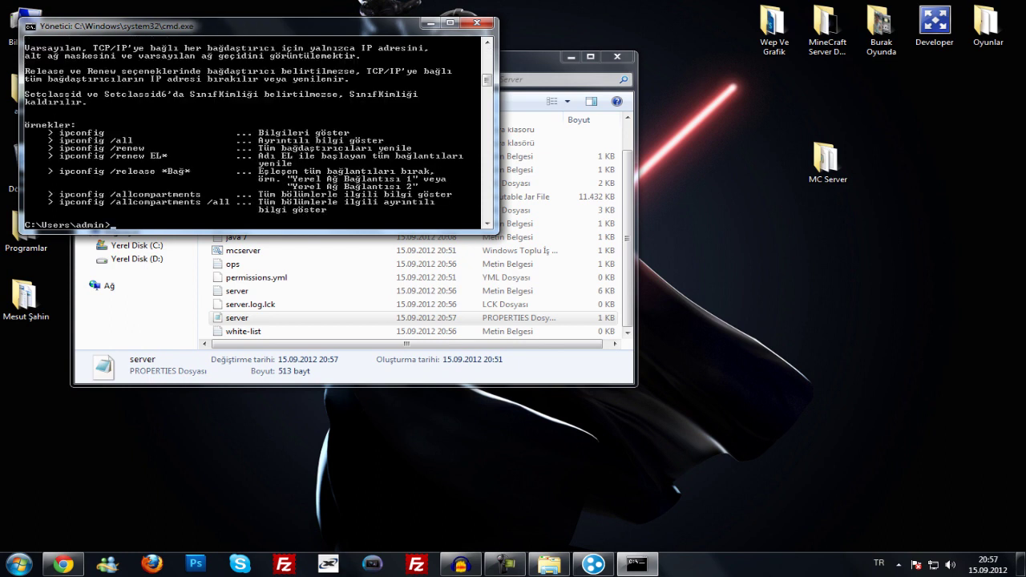
scroll(257, 133, "up", 15)
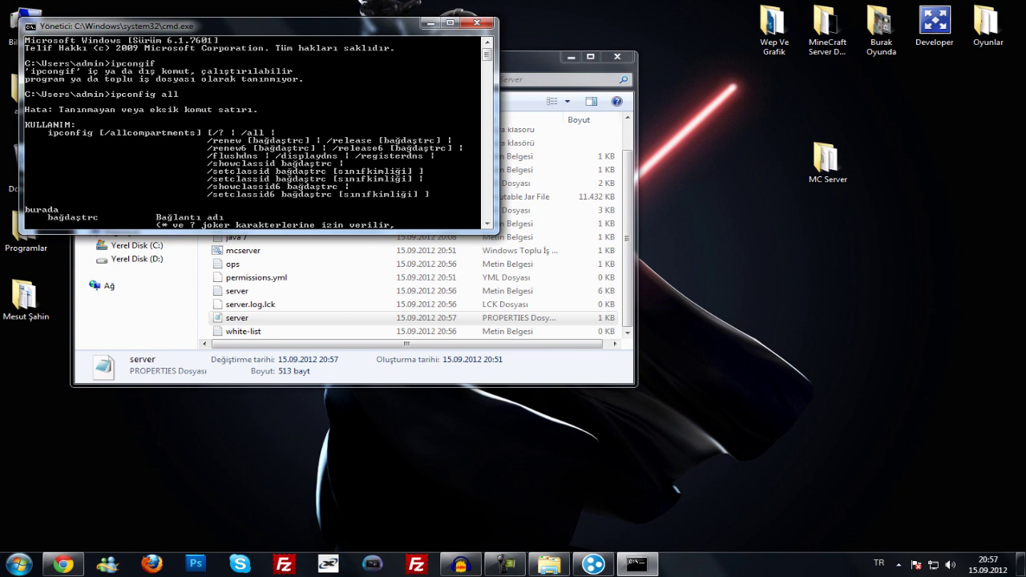
scroll(256, 133, "down", 15)
type("ipconfig")
key("Return")
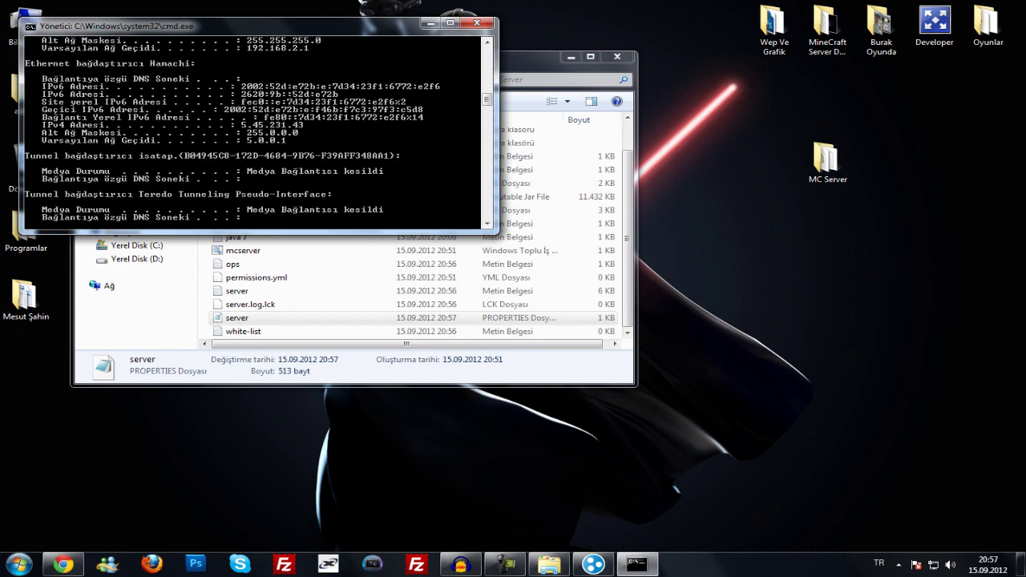
scroll(256, 133, "up", 3)
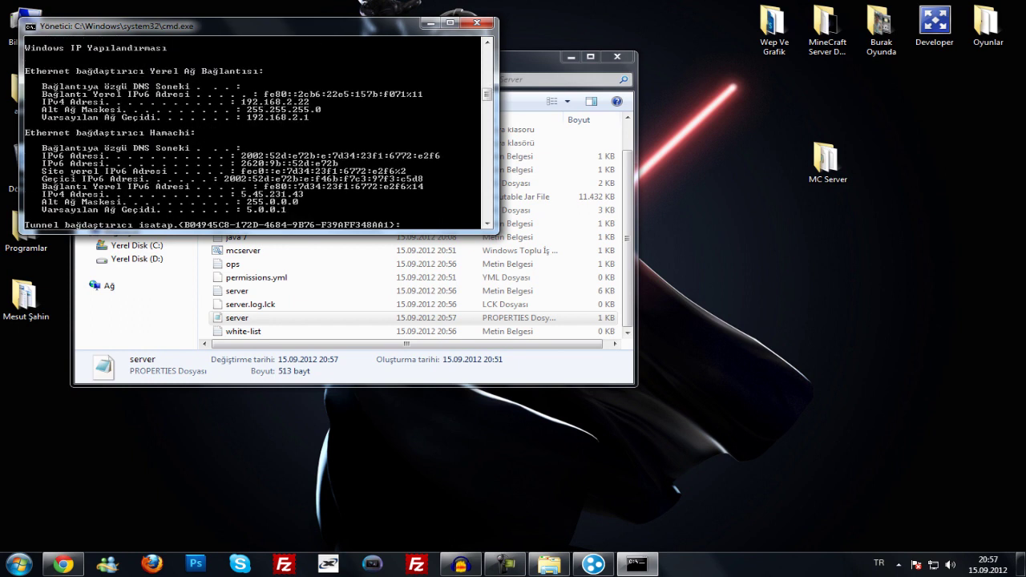
scroll(257, 133, "up", 2)
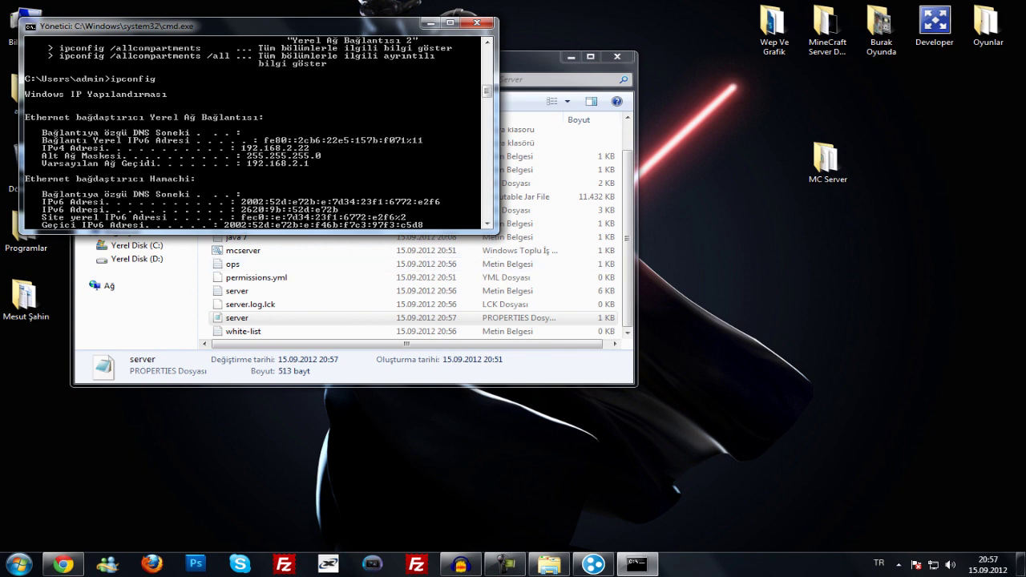
left_click(63, 564)
- Load 192.168.2.1 in a new tab and sign in with the router's username and password
key("ctrl+t")
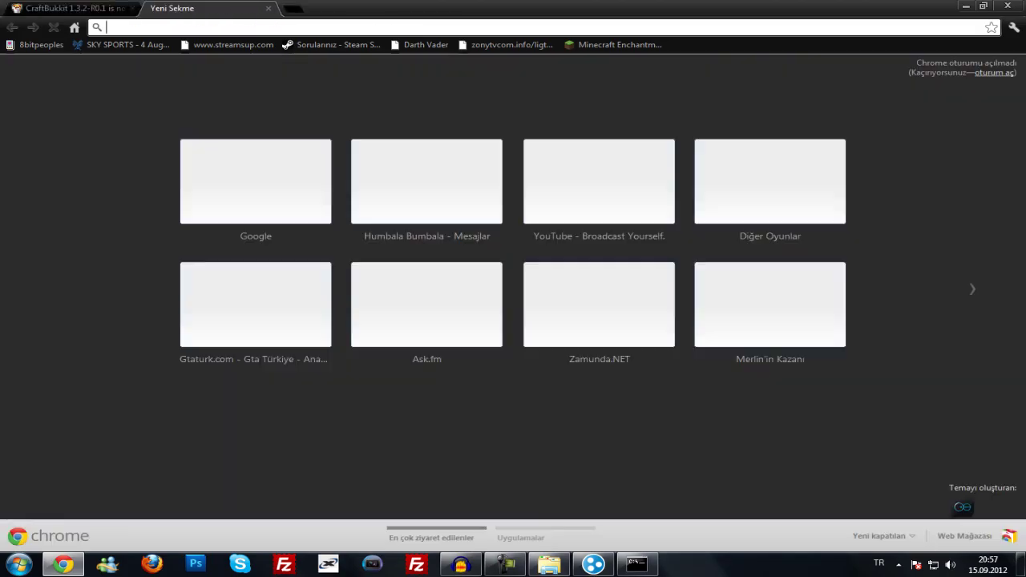
type("192.16")
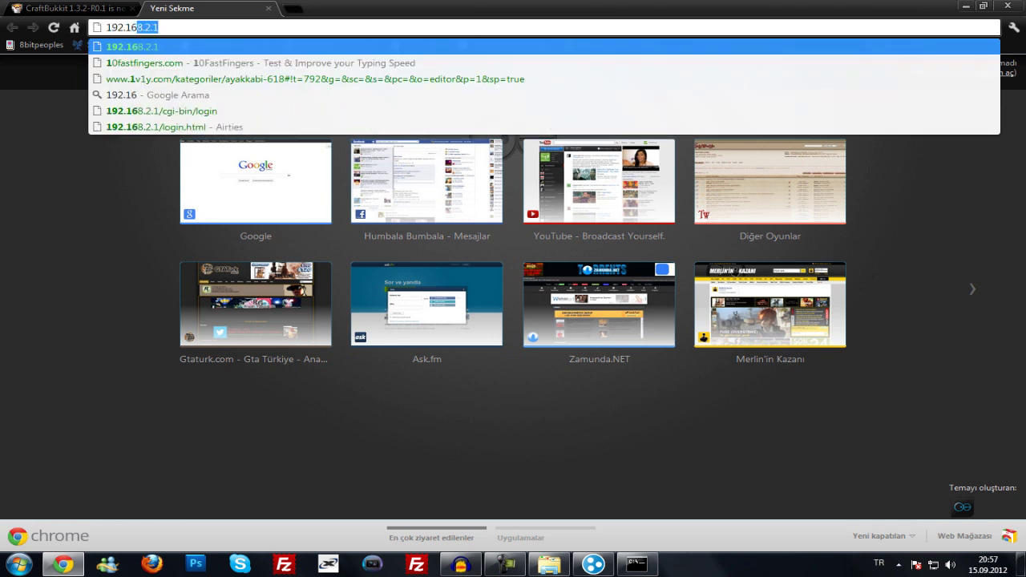
type("8.2.1")
key("Return")
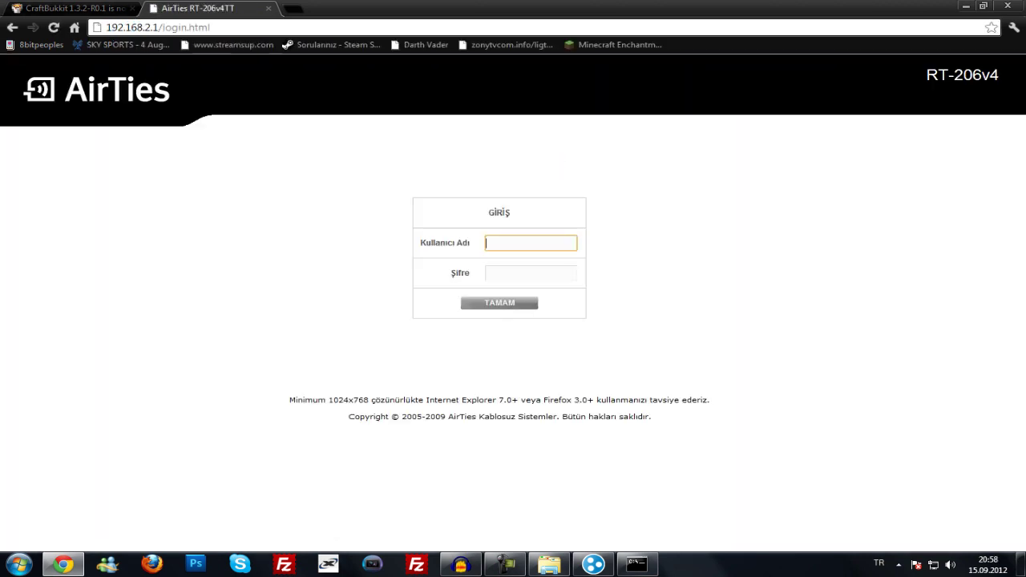
type("admin")
key("Tab")
type("admin")
key("Return")
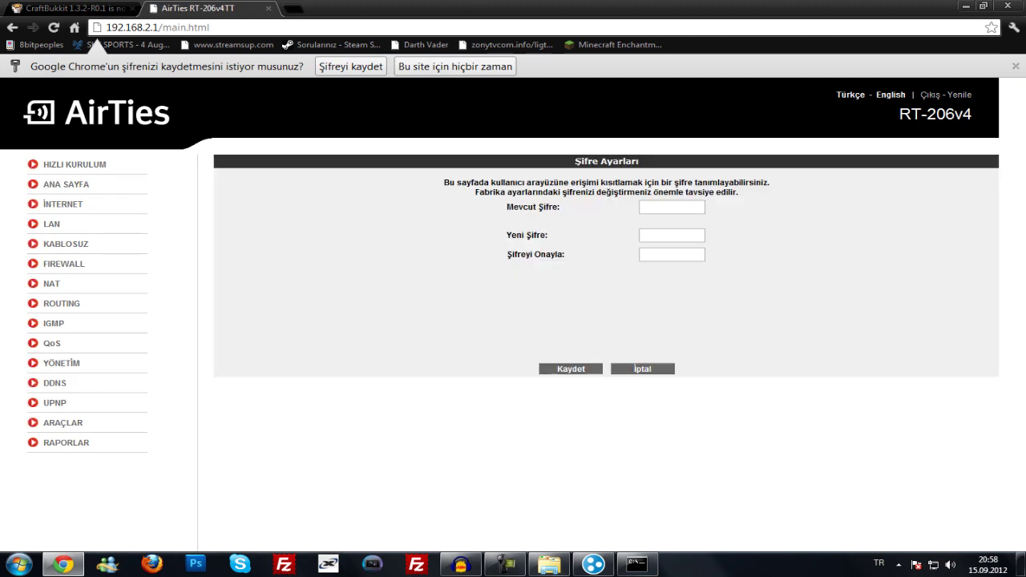
- Open NAT > Port Yönlendirme and the Minecraft rule's edit form, checking ipconfig's IP
left_click(52, 284)
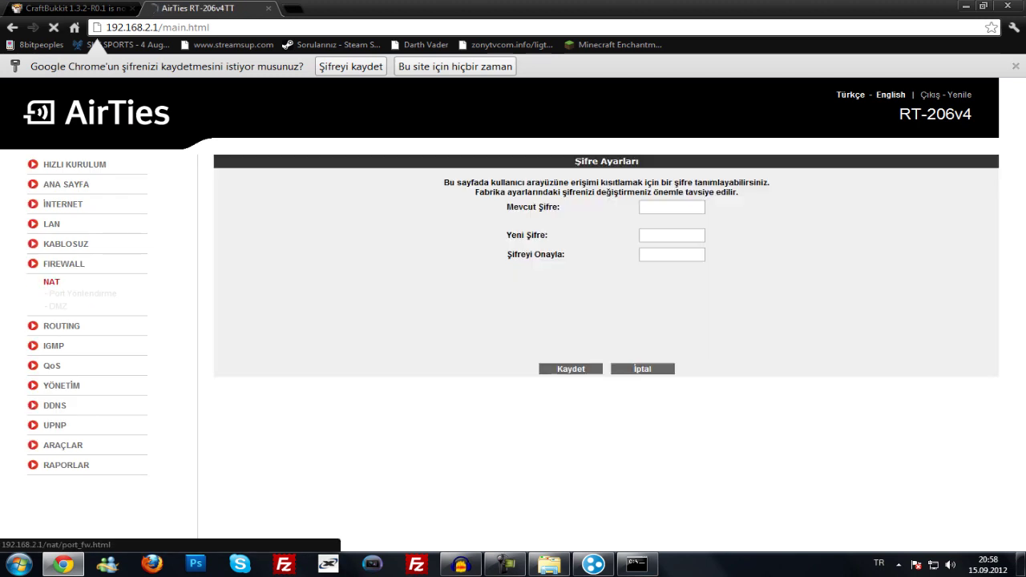
left_click(81, 293)
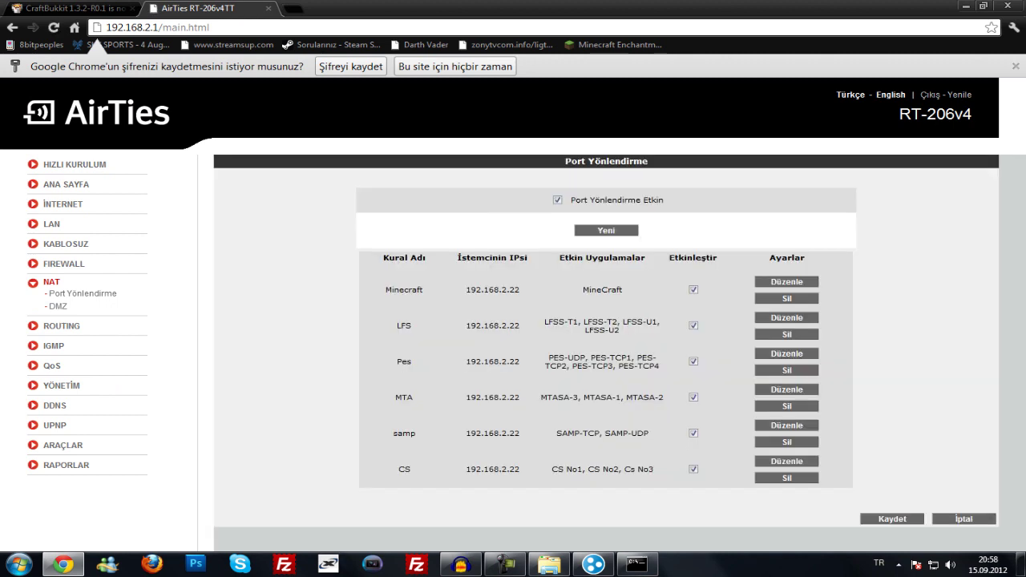
left_click(636, 564)
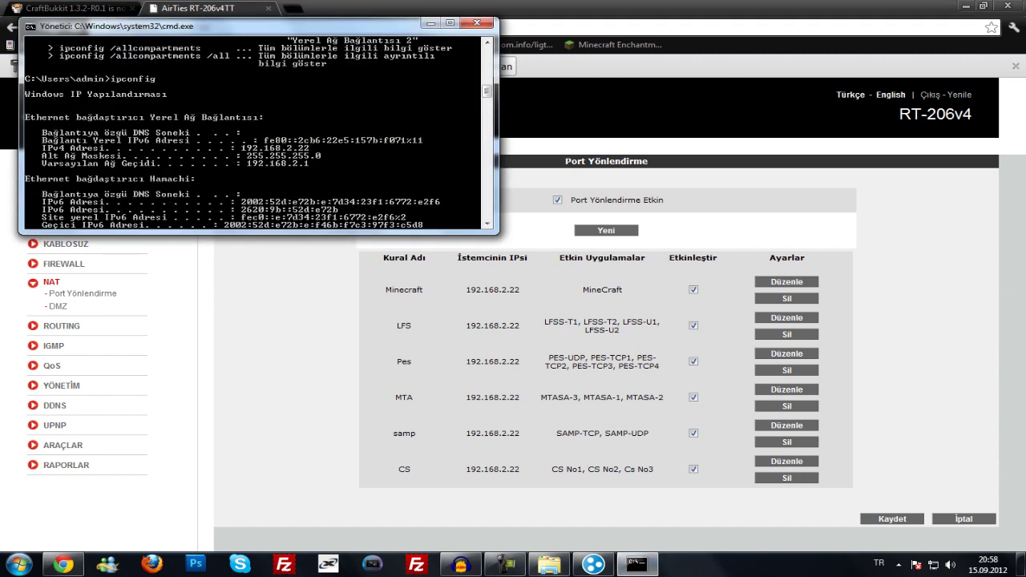
key("alt+Tab")
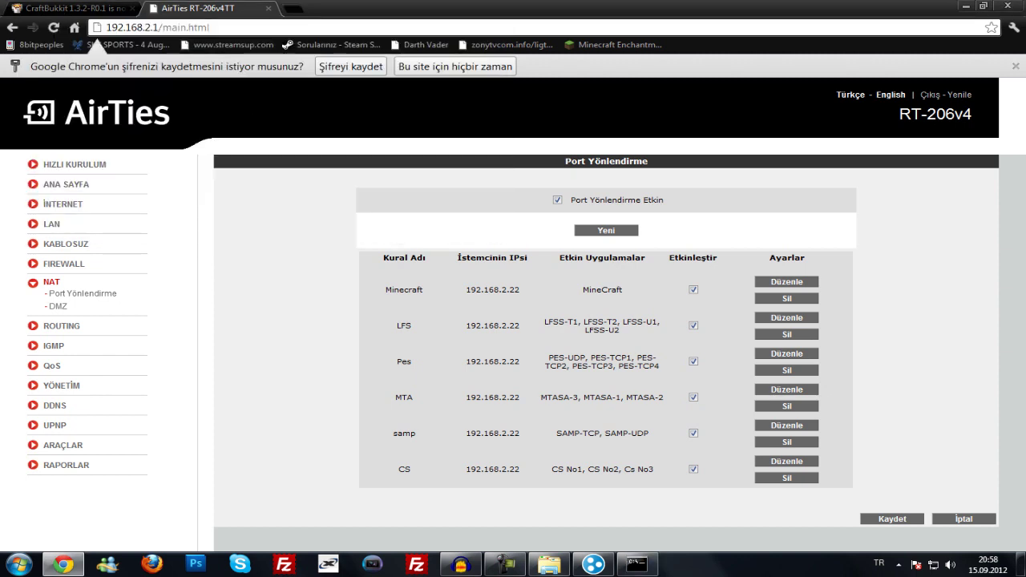
key("F5")
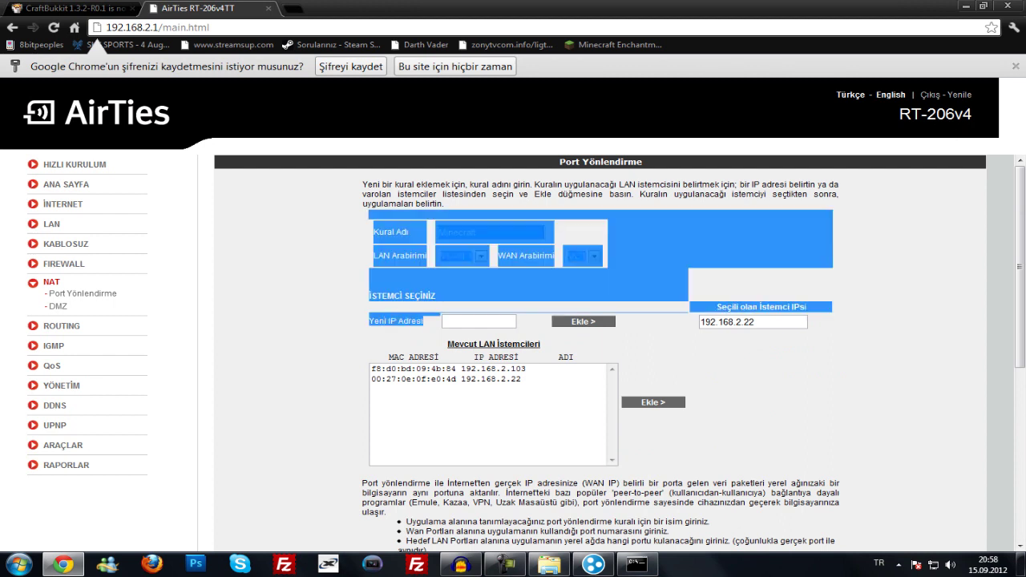
key("alt+Tab")
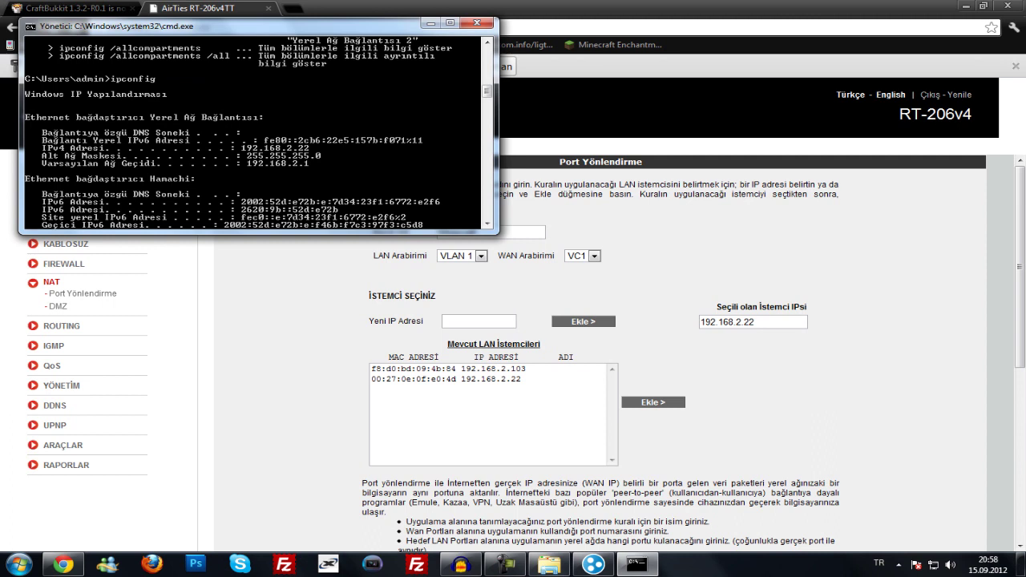
key("alt+Tab")
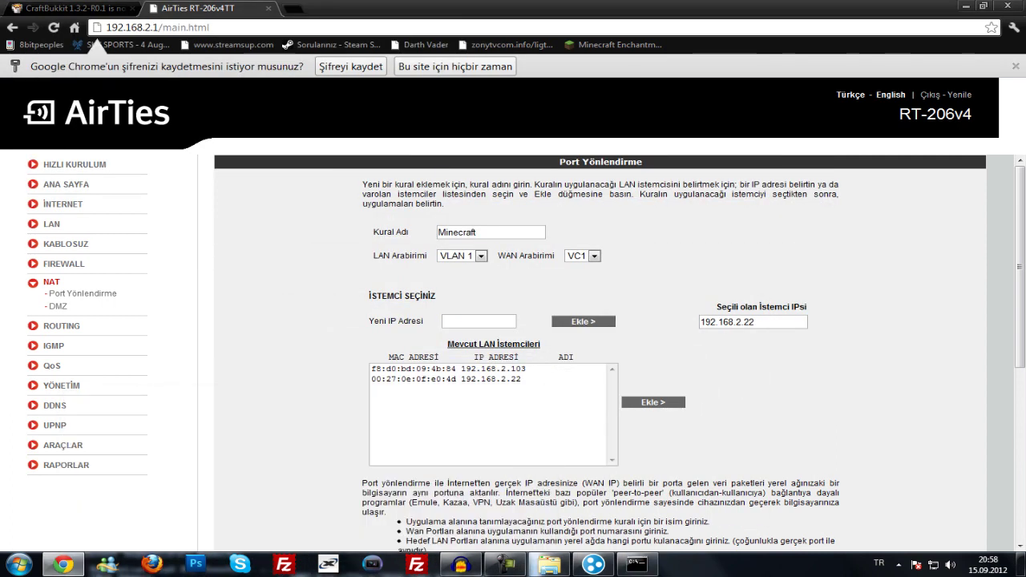
- Enter 25565 in the WAN TCP port field and copy it
left_click(479, 320)
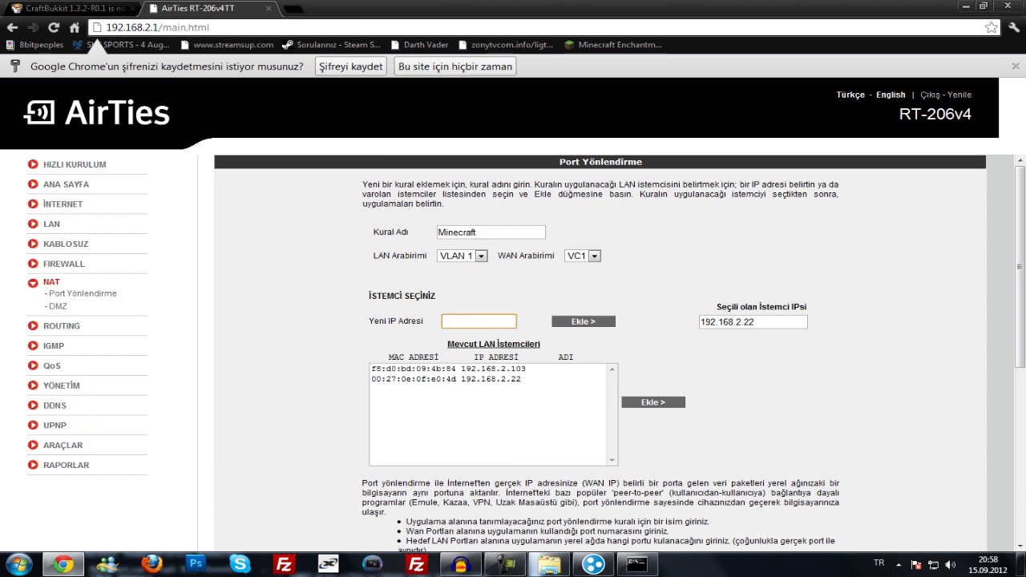
scroll(601, 353, "down", 4)
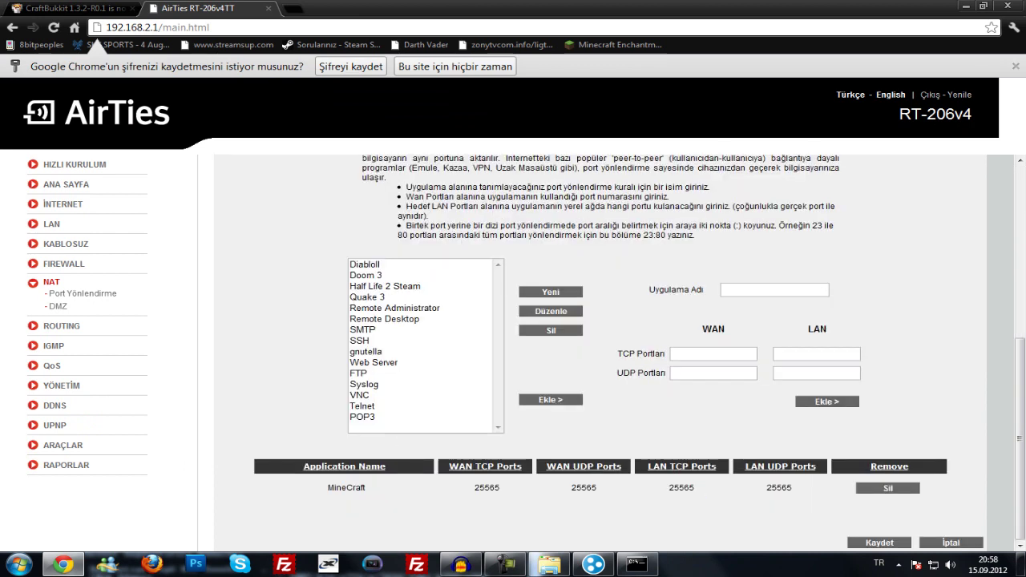
left_click(713, 353)
left_click(816, 353)
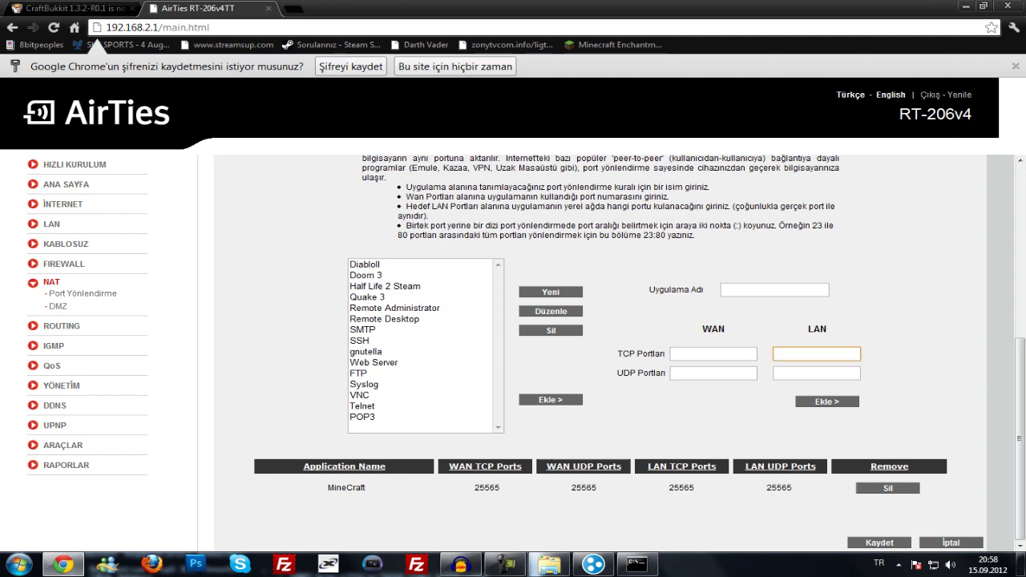
left_click(712, 372)
left_click(815, 373)
left_click(712, 353)
type("25556")
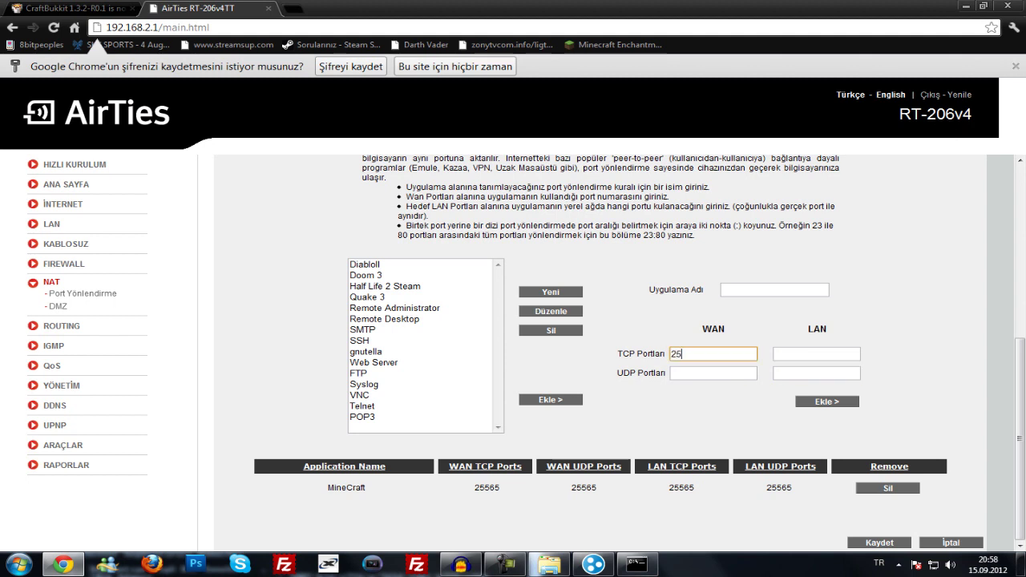
key("BackSpace")
key("BackSpace")
key("BackSpace")
type("565")
key("ctrl+a")
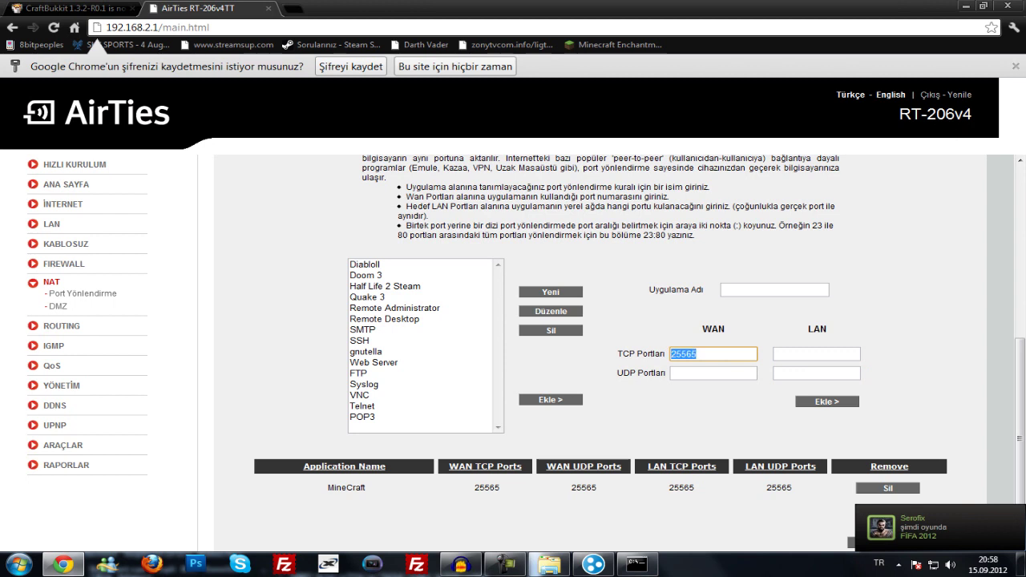
- Paste 25565 into the LAN TCP, WAN UDP and LAN UDP port fields
left_click(816, 353)
left_click(823, 354)
key("BackSpace")
key("BackSpace")
key("BackSpace")
key("BackSpace")
key("BackSpace")
key("BackSpace")
key("BackSpace")
key("BackSpace")
key("BackSpace")
key("BackSpace")
key("BackSpace")
key("shift+Tab")
key("ctrl+c")
key("Tab")
key("ctrl+v")
key("Tab")
key("shift+Tab")
key("ctrl+v")
key("Tab")
key("ctrl+v")
- Type Minecraft as application name, then clear it and all port fields and submit
left_click(774, 289)
type("Minecraft")
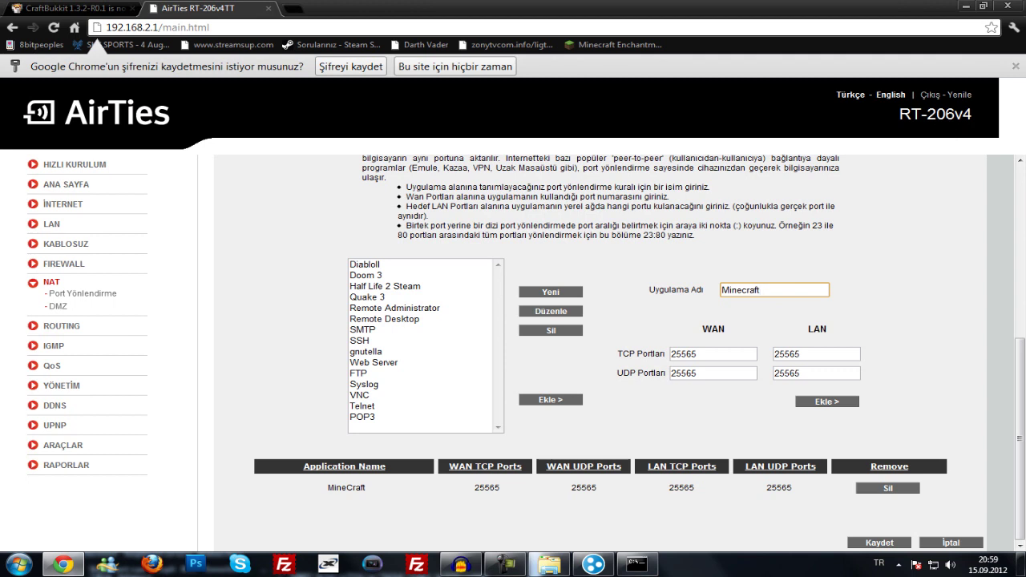
key("ctrl+a")
key("BackSpace")
key("Tab")
key("BackSpace")
key("Tab")
key("BackSpace")
key("Tab")
key("BackSpace")
key("Tab")
key("BackSpace")
key("Return")
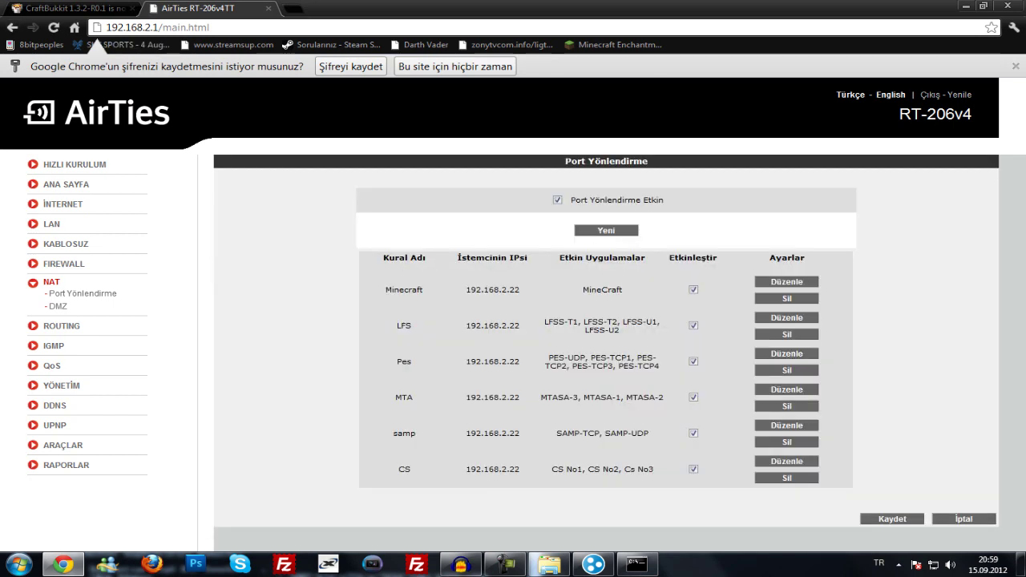
- Select the Minecraft rule's client IP 192.168.2.22 in the rules list
left_click_drag(972, 114, 911, 113)
left_click(910, 114)
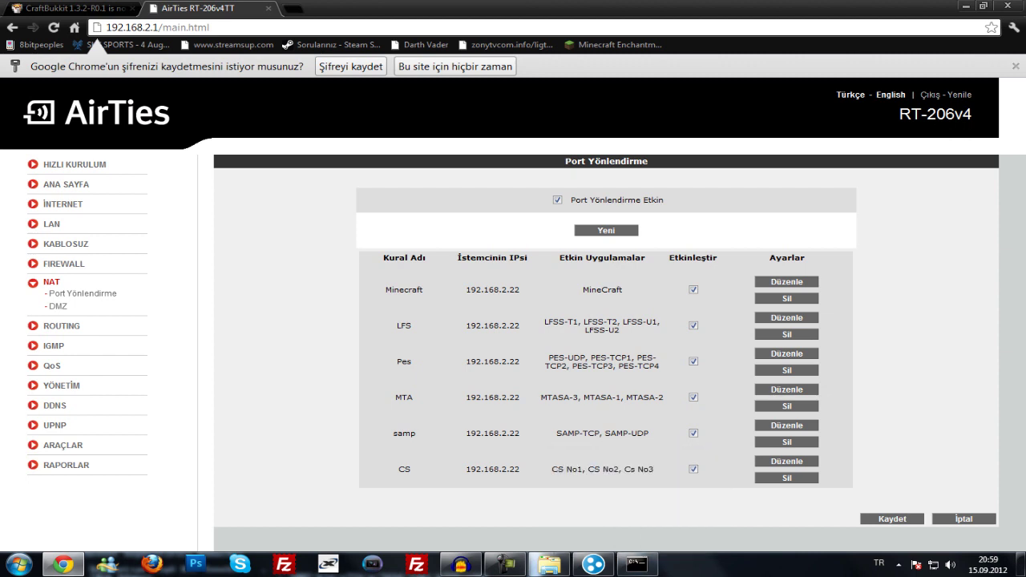
left_click_drag(464, 289, 519, 289)
left_click(492, 289)
left_click(492, 289)
triple_click(492, 289)
left_click(492, 289)
- Compare it with ipconfig's IPv4 address, then go to the Google home page
left_click(637, 563)
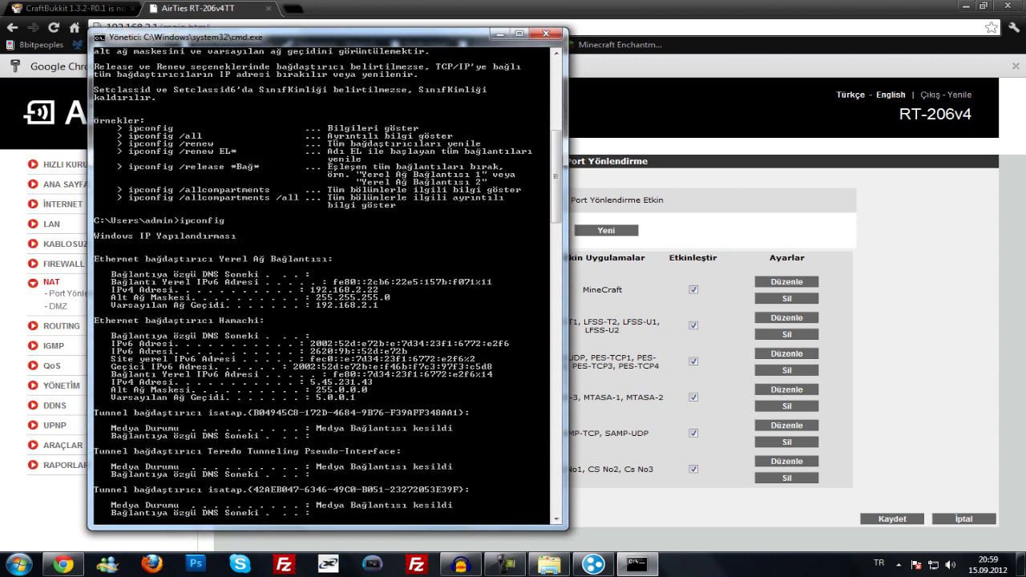
left_click(64, 565)
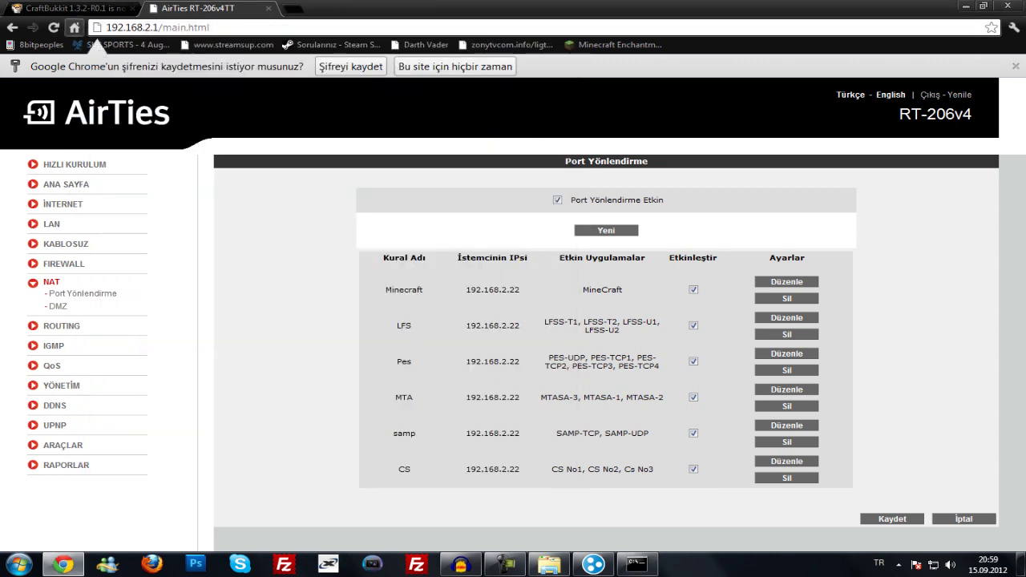
left_click(74, 26)
type("ip numaram")
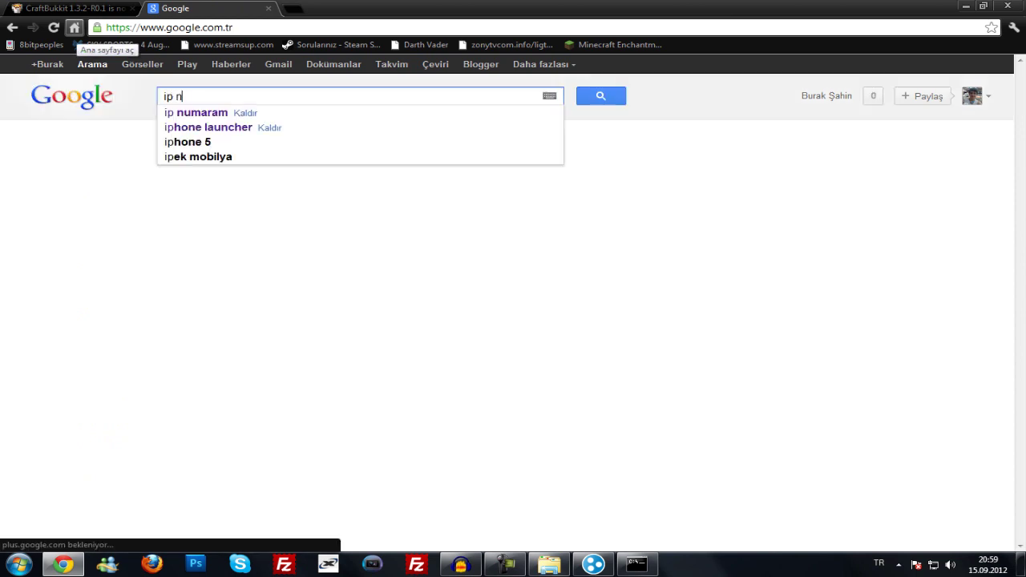
left_click(272, 181)
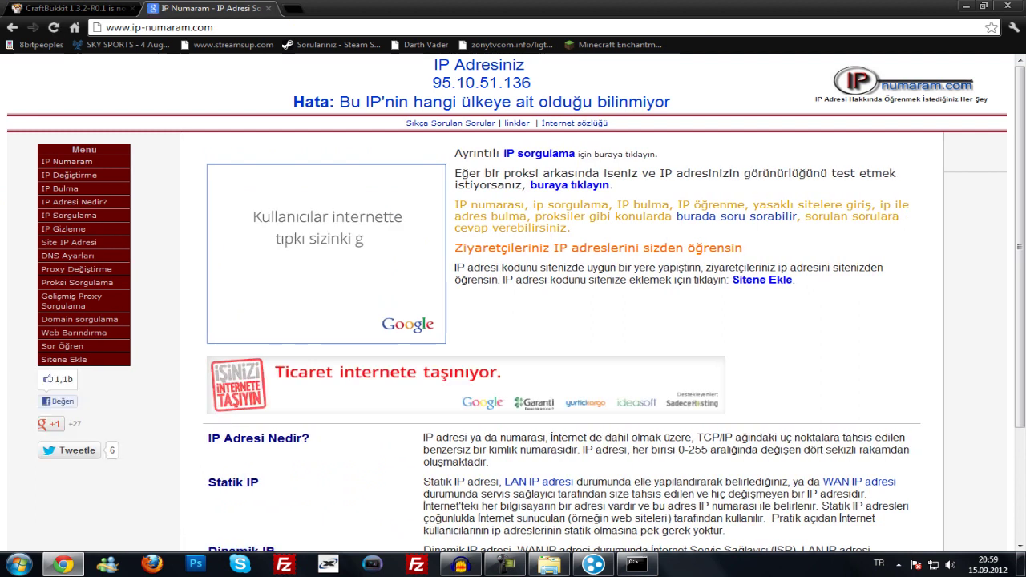
double_click(481, 83)
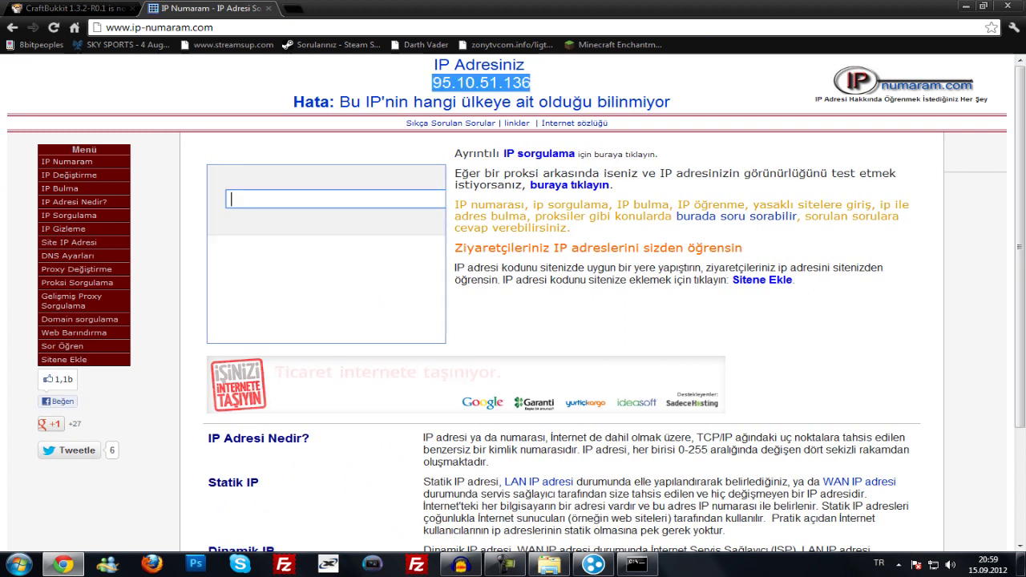
right_click(475, 83)
left_click(515, 89)
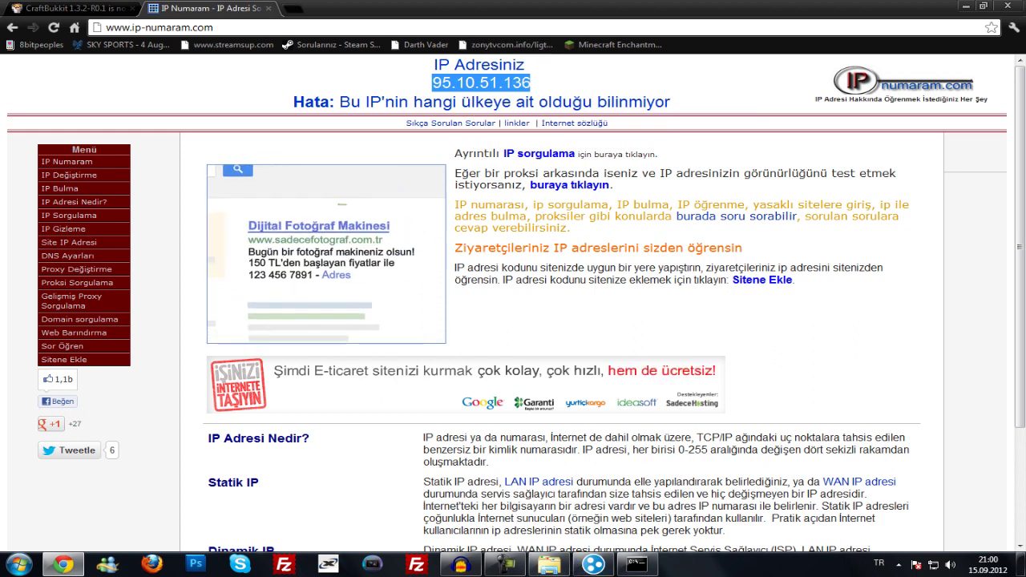
- Paste the IP into the address bar, cancel, and switch to the MC Server folder
key("ctrl+l")
key("ctrl+v")
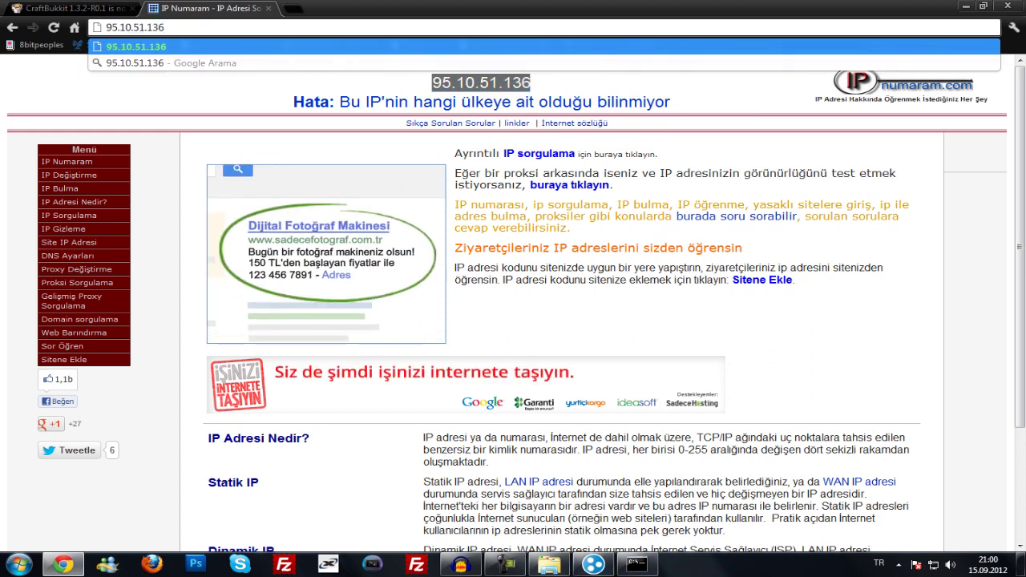
key("Escape")
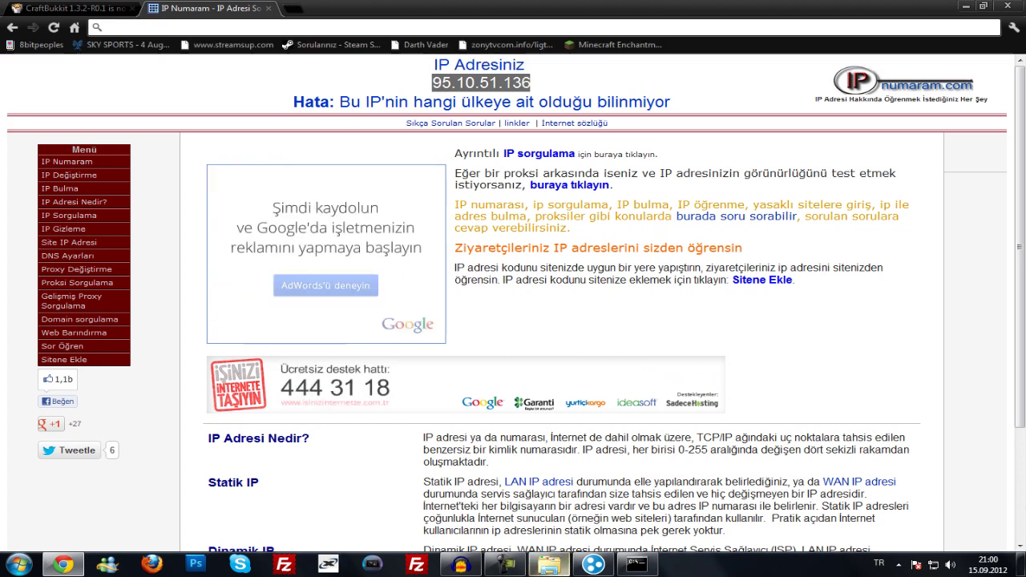
key("alt+Tab")
scroll(412, 232, "up", 1)
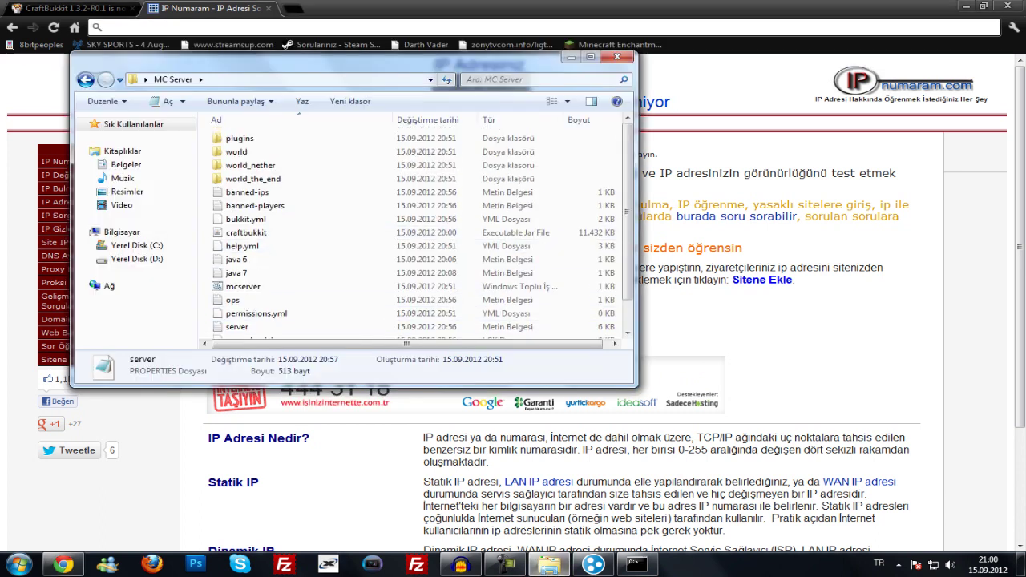
- Confirm the MC Server plugins folder is empty, then close the MC Server window
left_click_drag(336, 58, 523, 75)
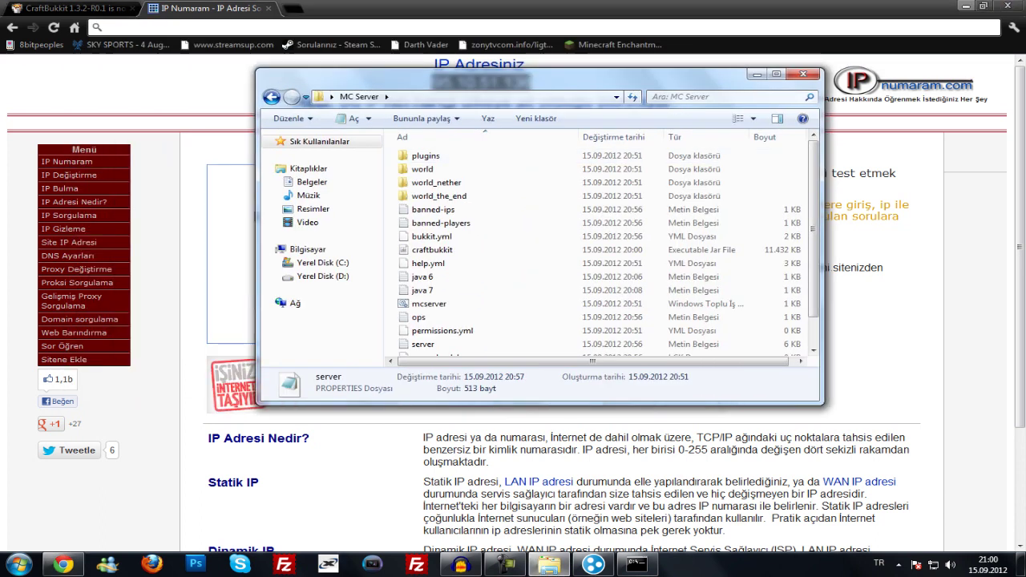
key("alt+Tab")
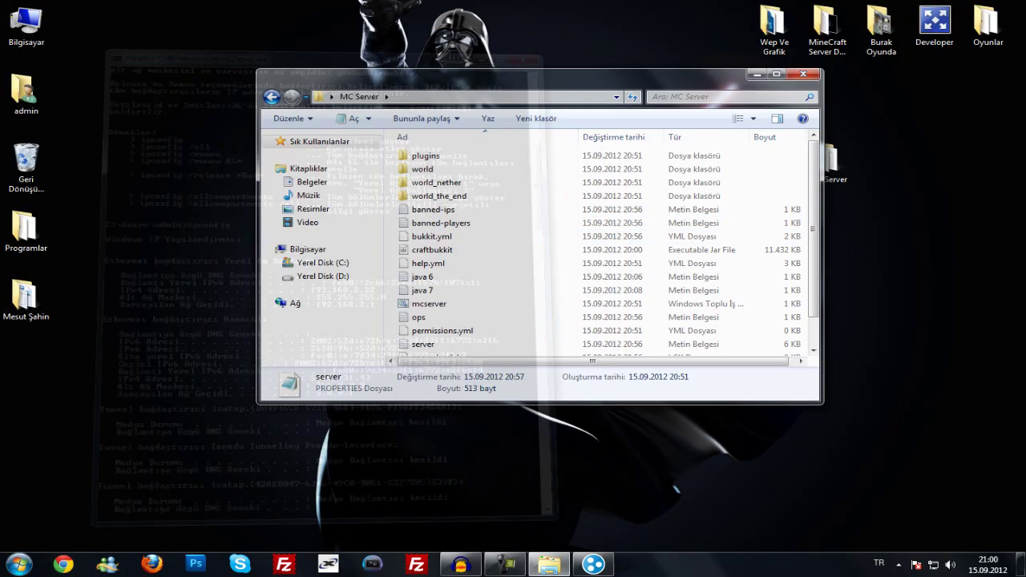
left_click_drag(522, 75, 433, 37)
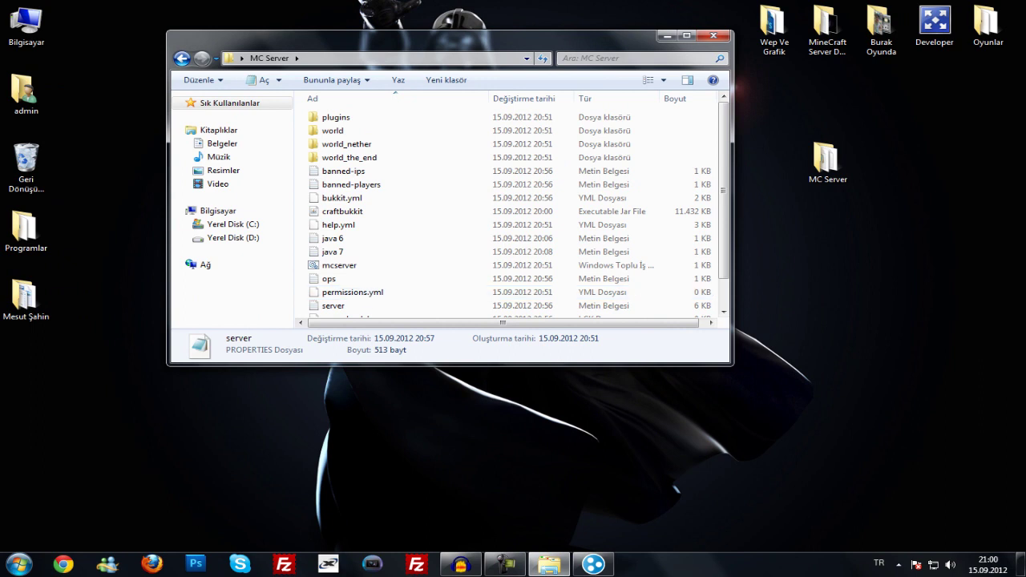
double_click(336, 117)
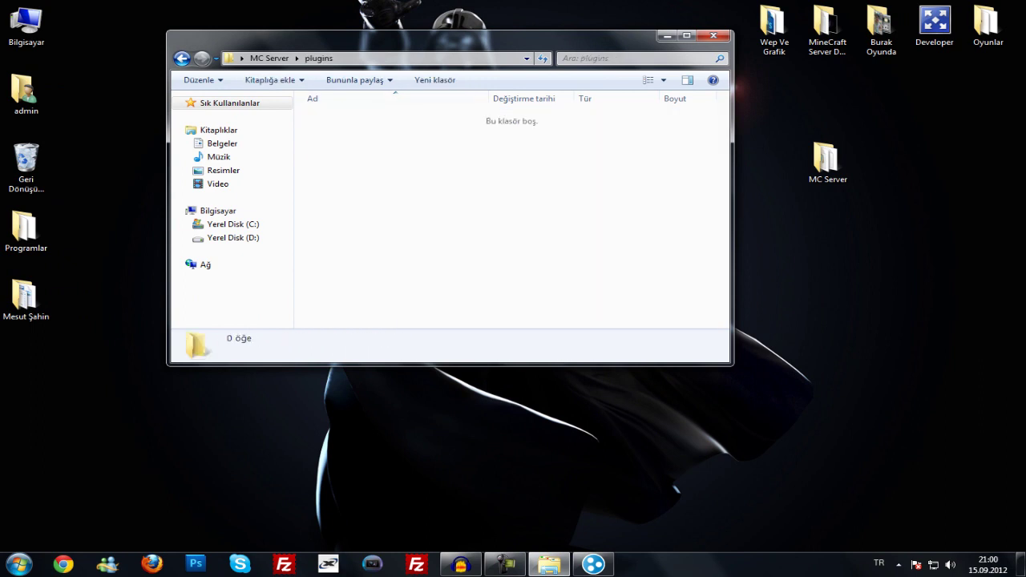
left_click(269, 58)
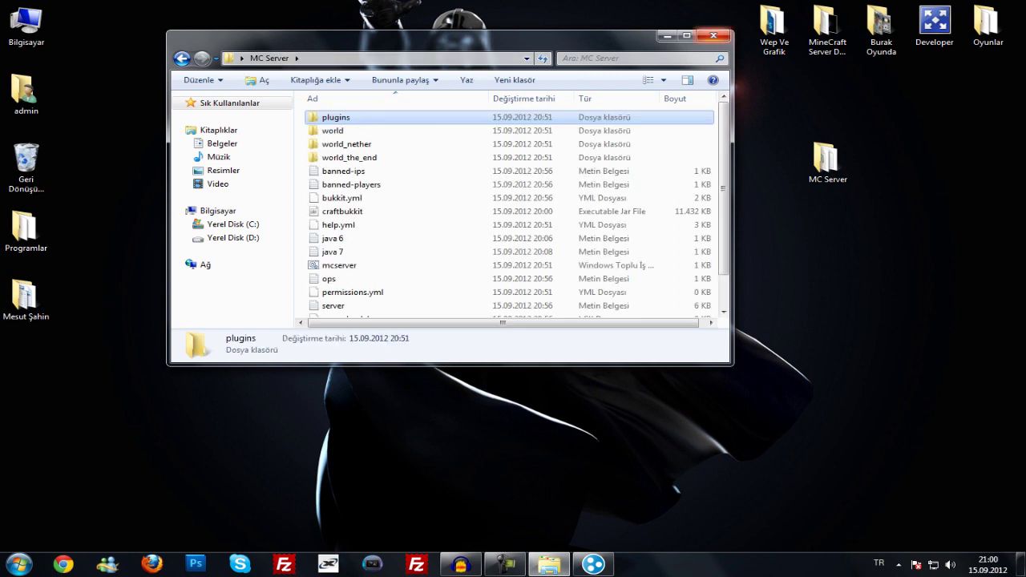
left_click(713, 35)
- Open the 1.3.2 server folder inside MineCraft Server Dosyaları and browse its contents
double_click(827, 30)
double_click(330, 117)
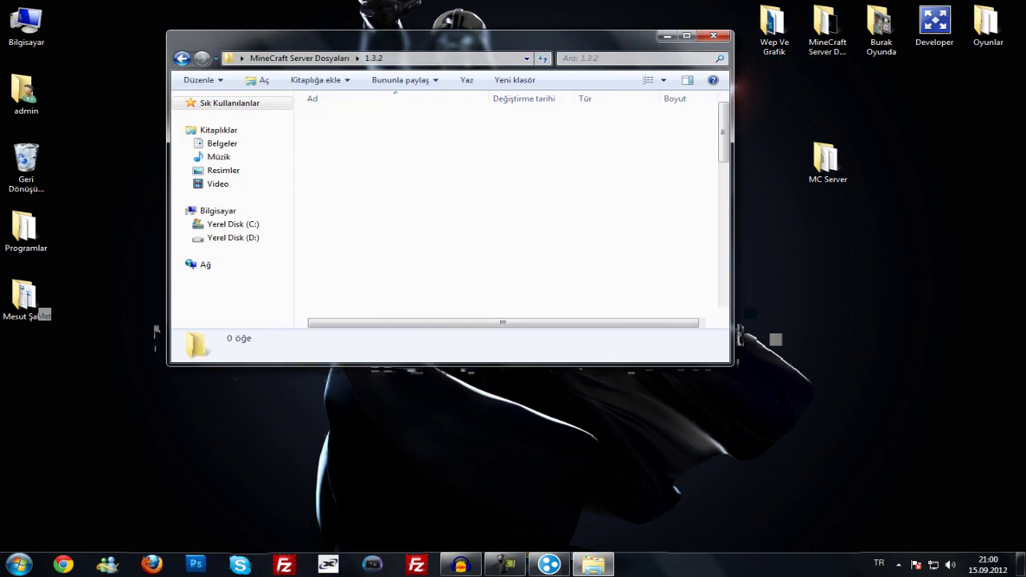
scroll(510, 211, "down", 10)
scroll(509, 212, "up", 3)
left_click(351, 234)
scroll(510, 212, "down", 3)
left_click(353, 214)
scroll(510, 211, "up", 10)
scroll(509, 211, "down", 2)
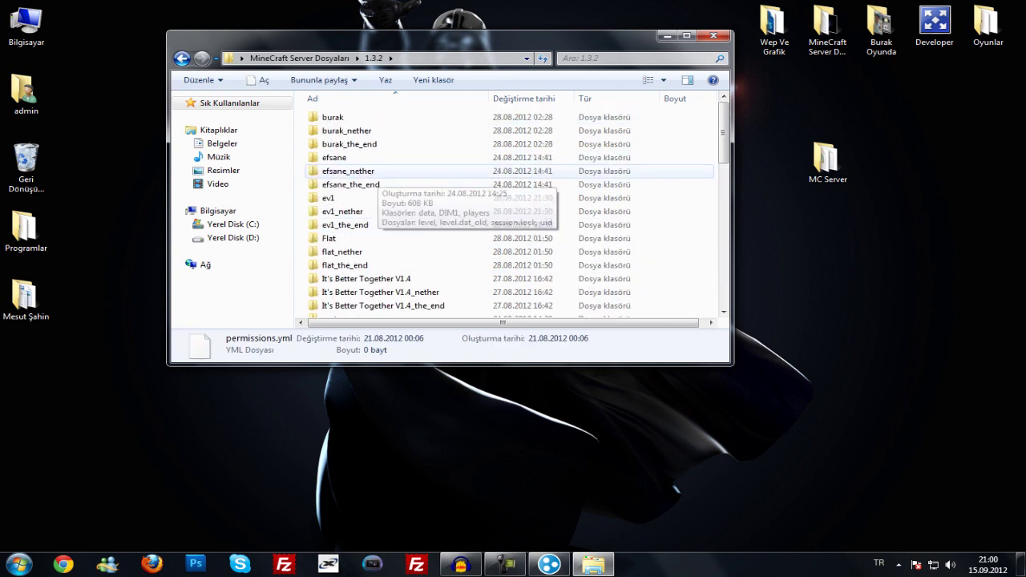
left_click(346, 130)
scroll(353, 192, "down", 7)
scroll(353, 192, "up", 2)
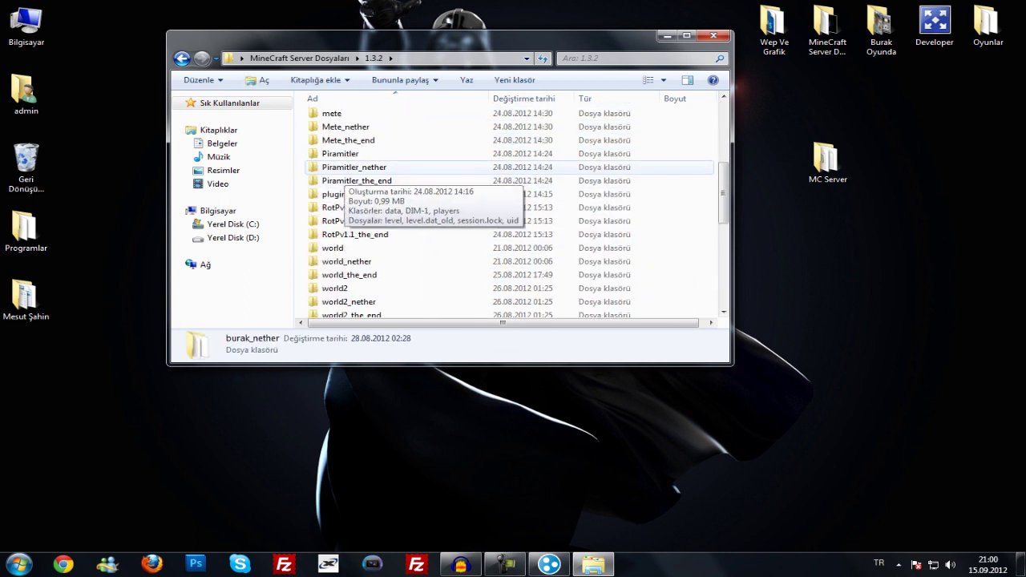
- Inspect the 1.3.2 plugins folder and its WorldEdit folder, then close Explorer
double_click(353, 194)
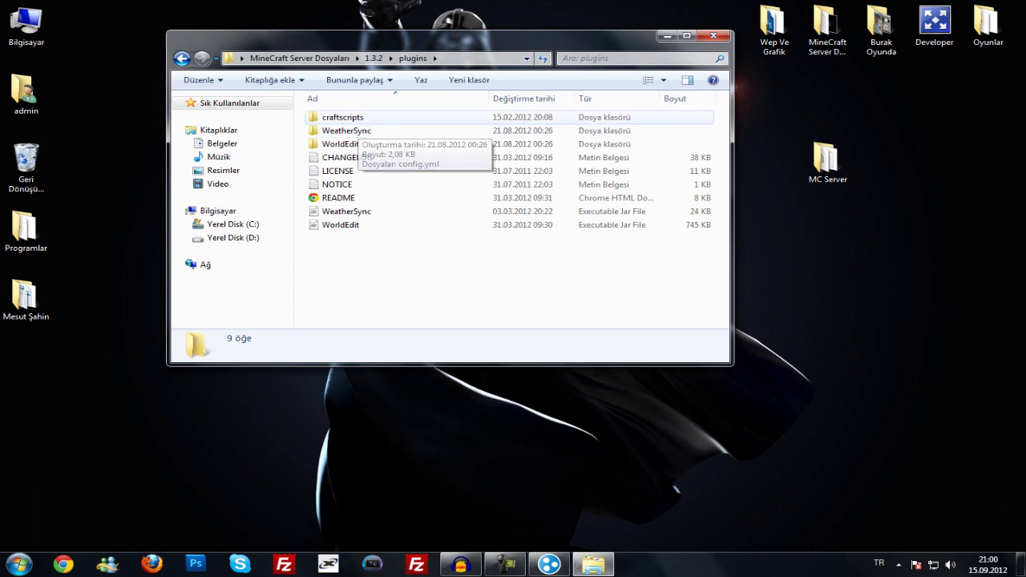
double_click(339, 143)
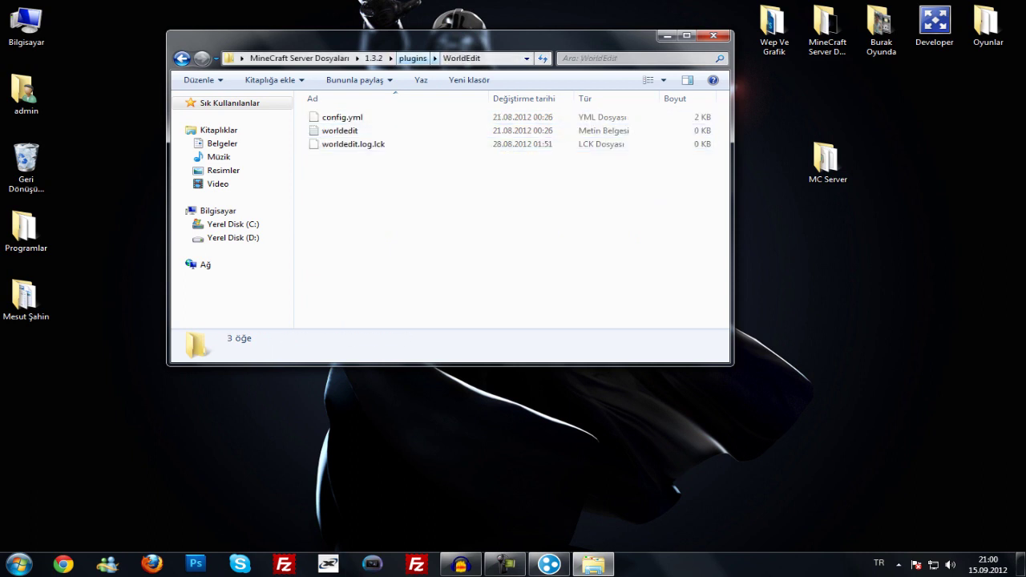
key("BackSpace")
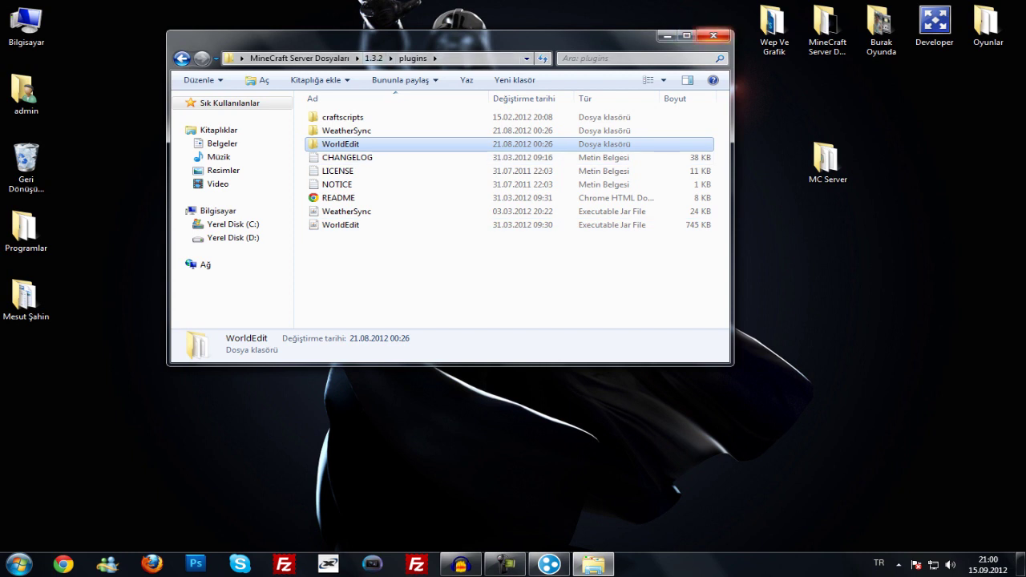
key("alt+F4")
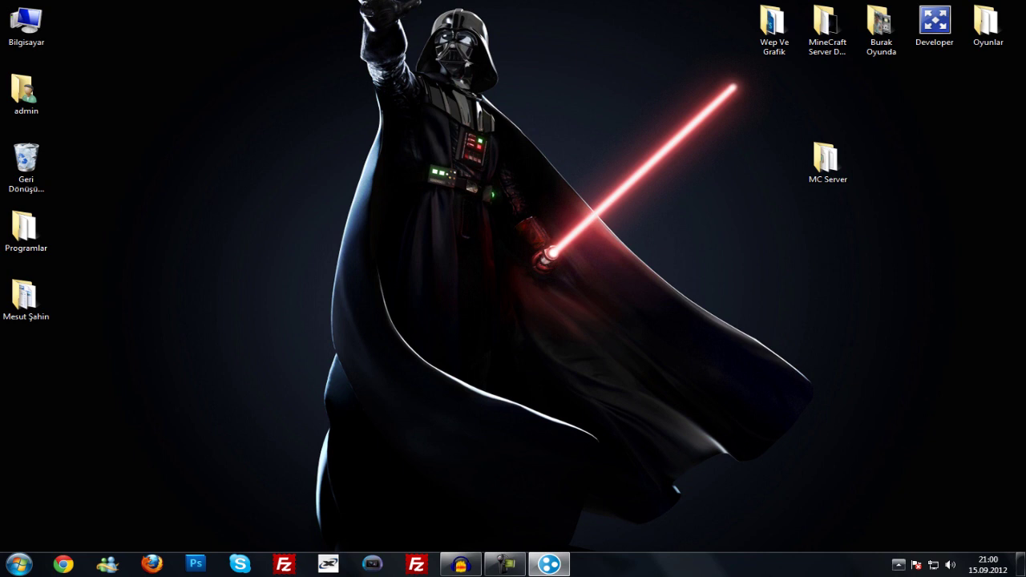
left_click(898, 564)
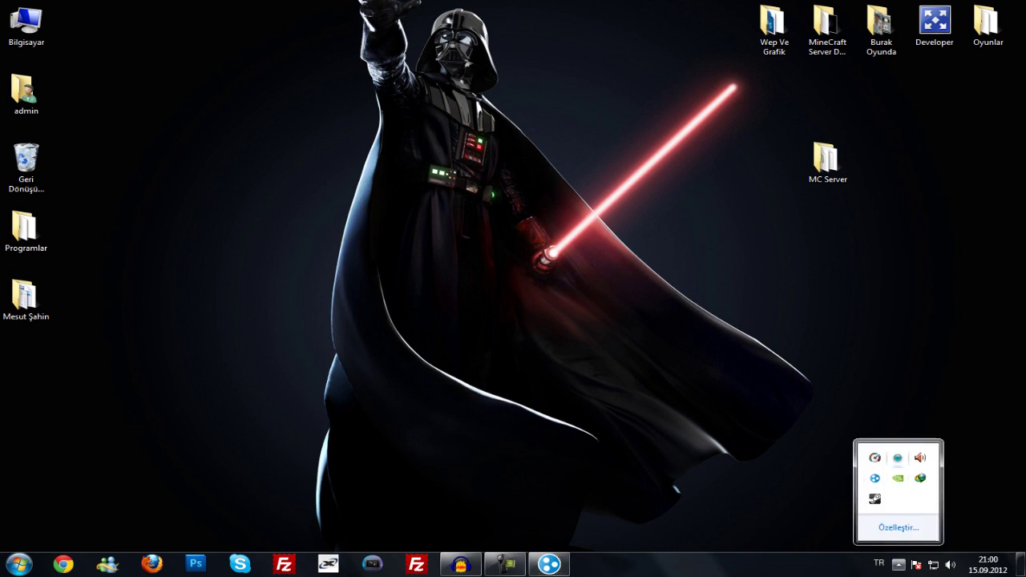
right_click(898, 457)
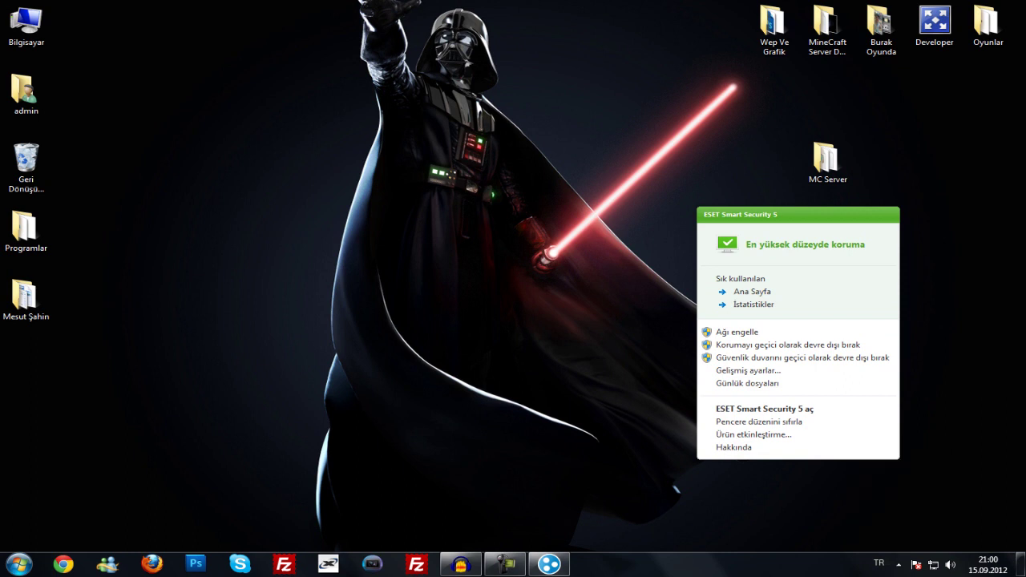
key("Escape")
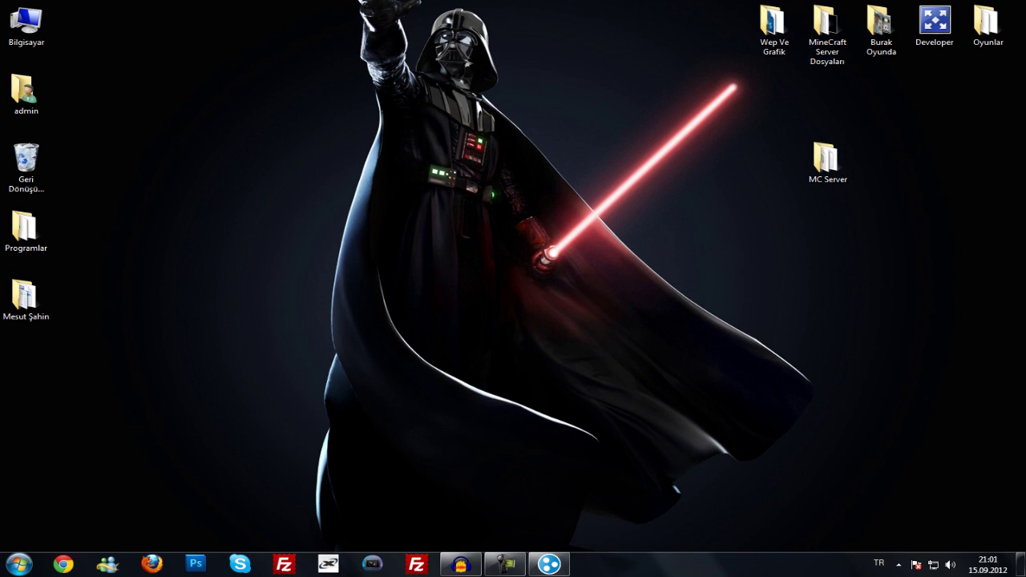
left_click_drag(346, 2, 595, 369)
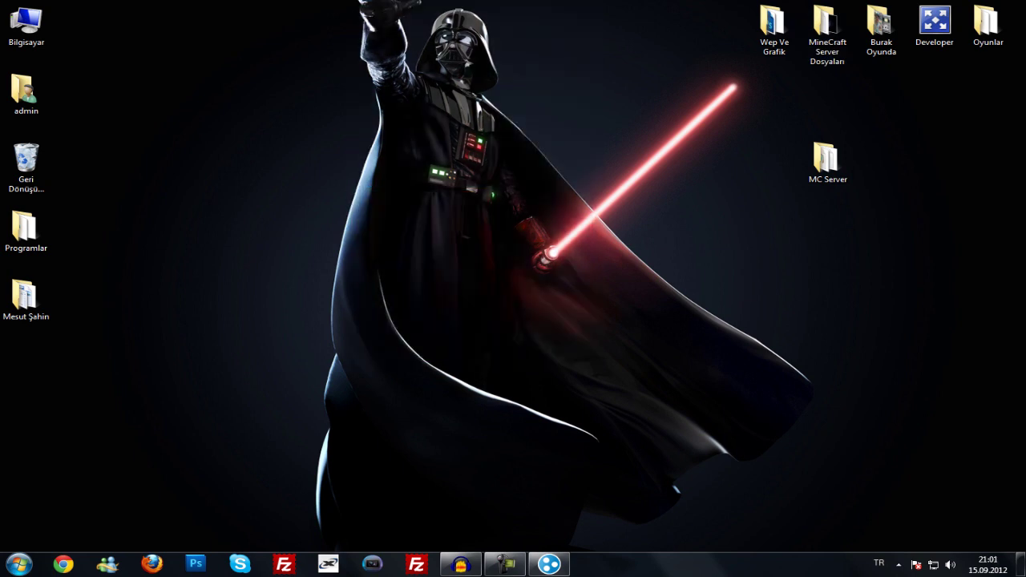